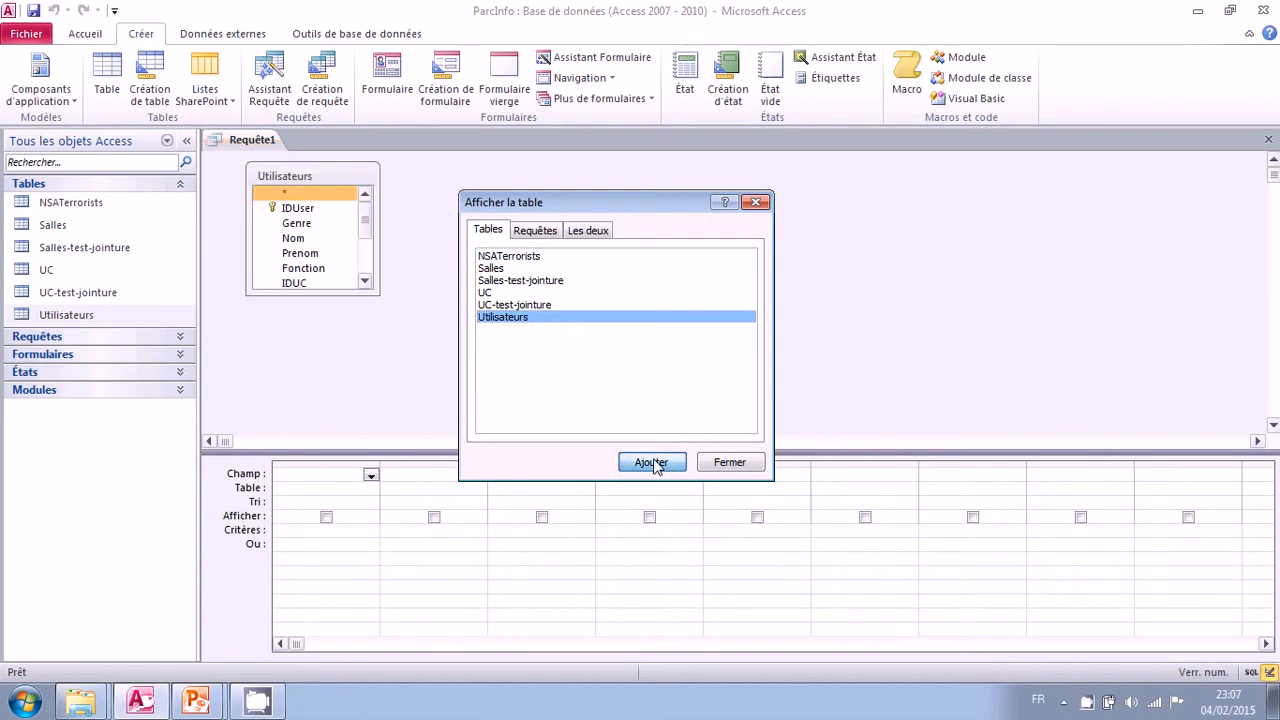
# Add the IDUser, Nom and Prenom fields of the Utilisateurs table to the query grid and run the query.
pyautogui.click(720, 463)
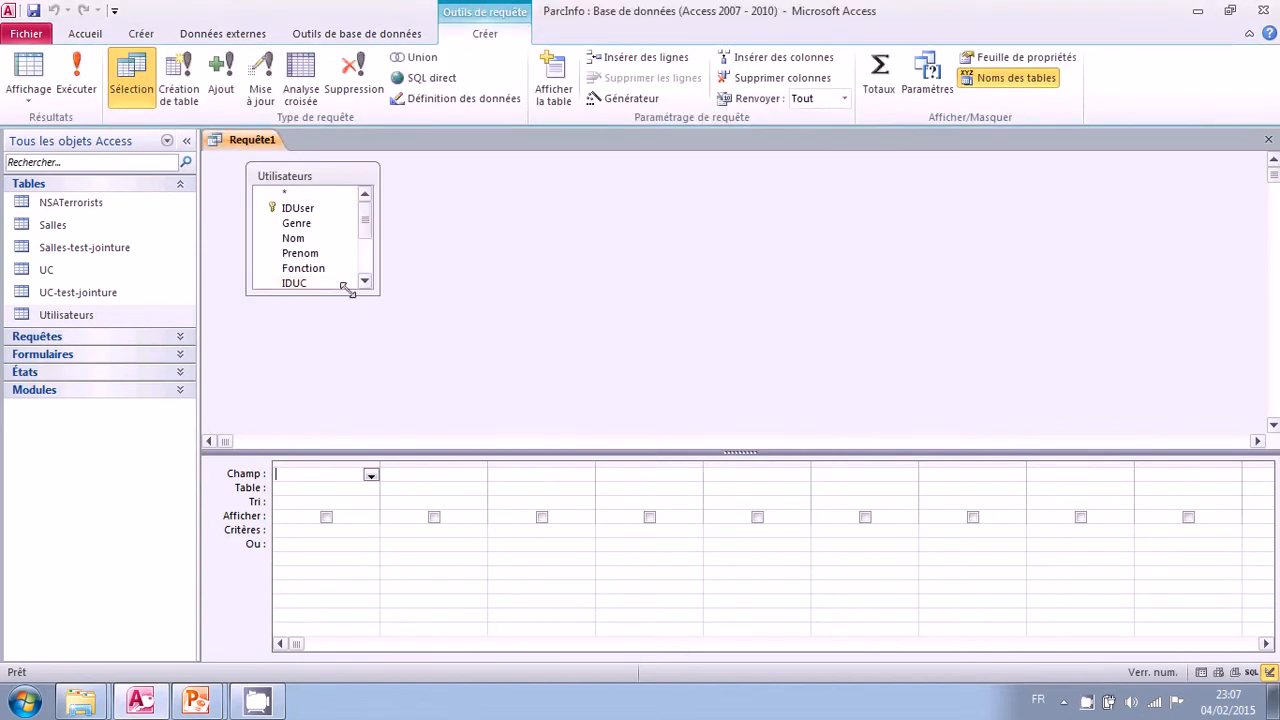
pyautogui.moveTo(349, 291); pyautogui.dragTo(349, 387)
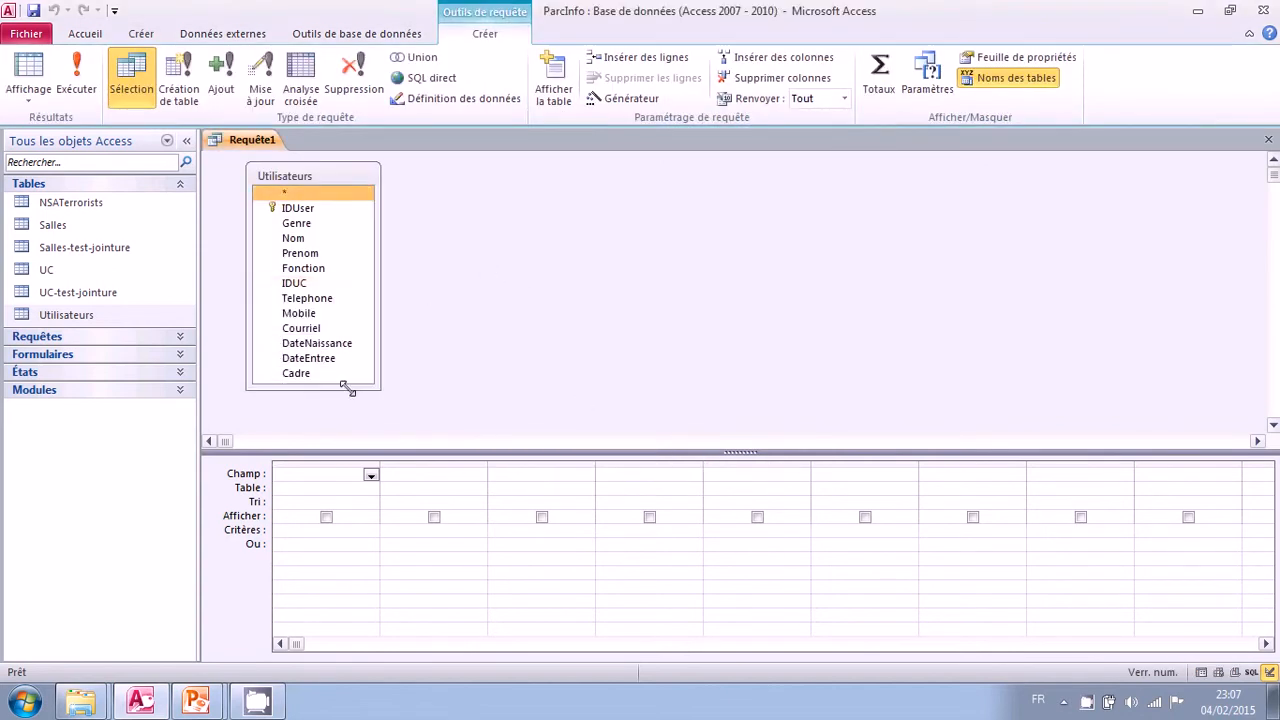
pyautogui.click(318, 212)
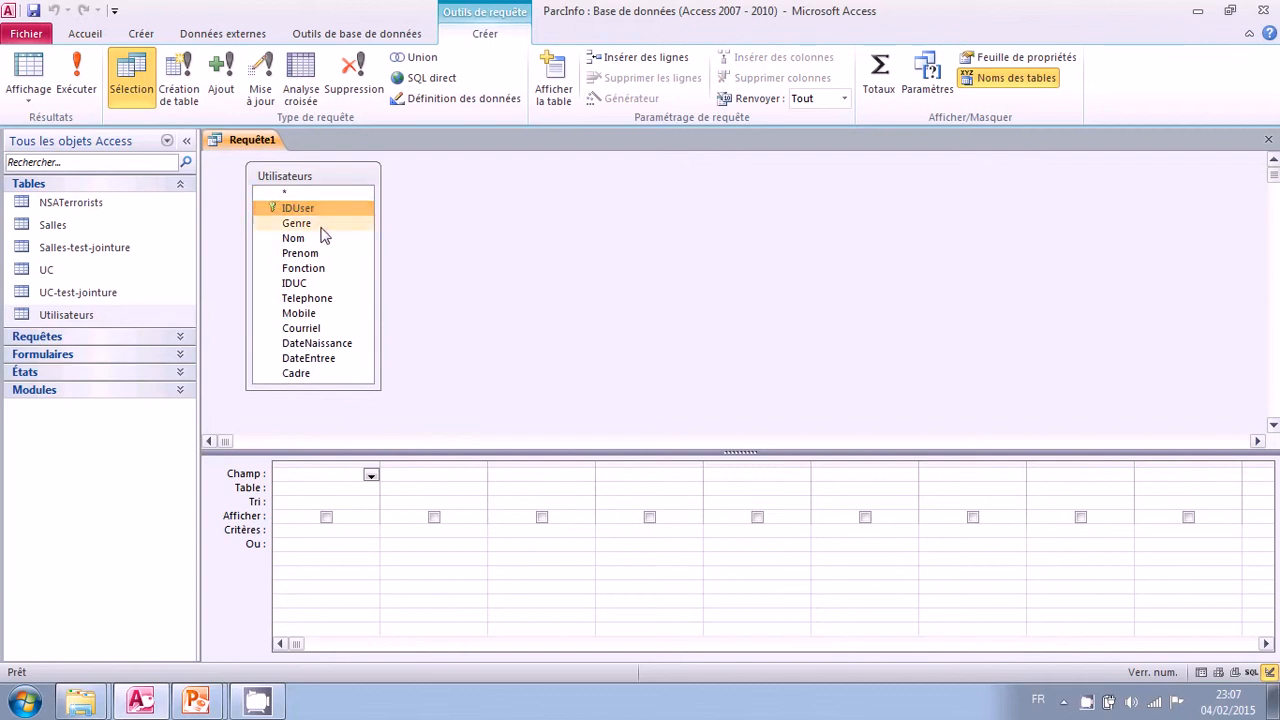
pyautogui.keyDown('ctrl'); pyautogui.click(322, 239); pyautogui.keyUp('ctrl')
pyautogui.keyDown('ctrl'); pyautogui.click(323, 252); pyautogui.keyUp('ctrl')
pyautogui.moveTo(322, 252); pyautogui.dragTo(331, 474)
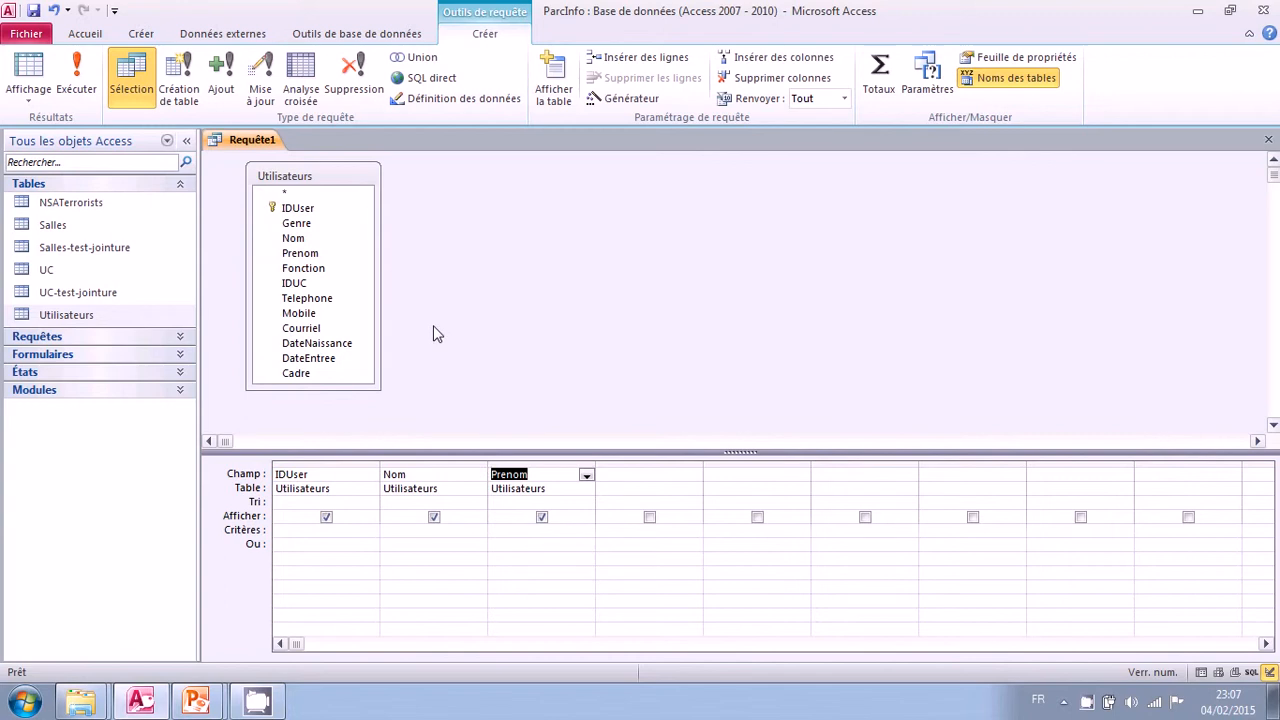
pyautogui.click(76, 82)
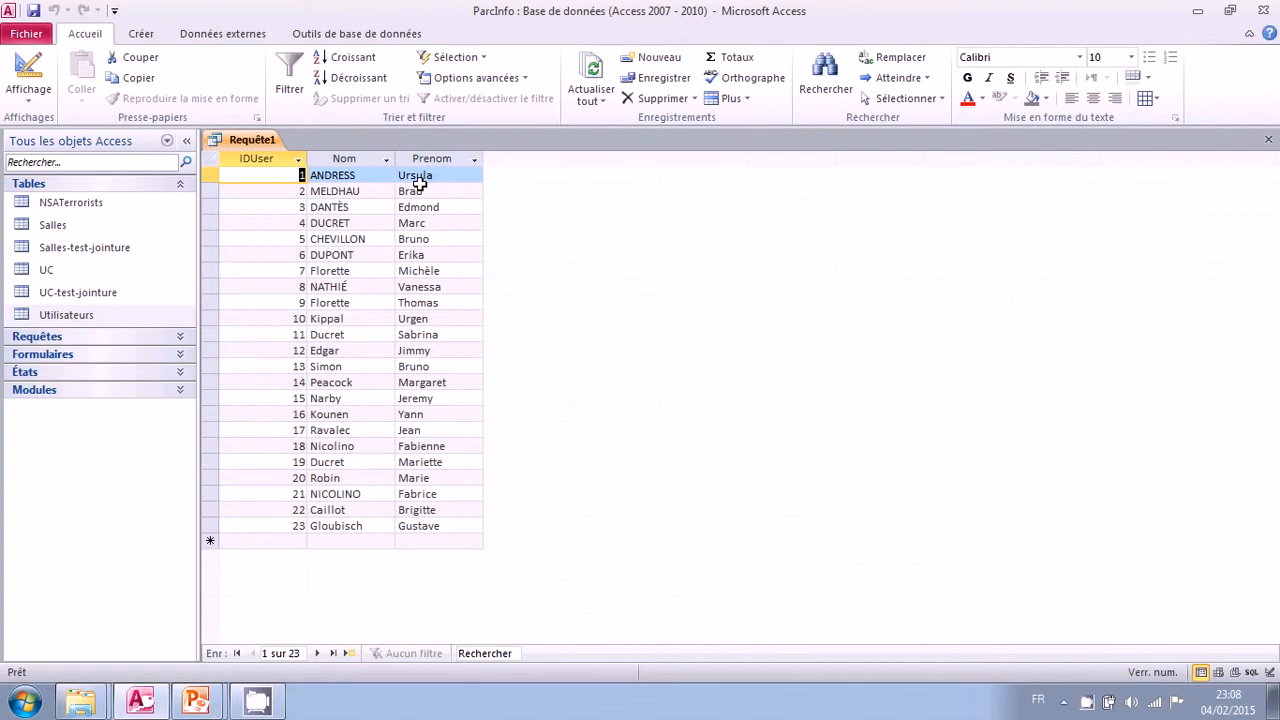
# Back in the query design, widen the empty fourth column and open the Expression Builder for its field.
pyautogui.click(28, 66)
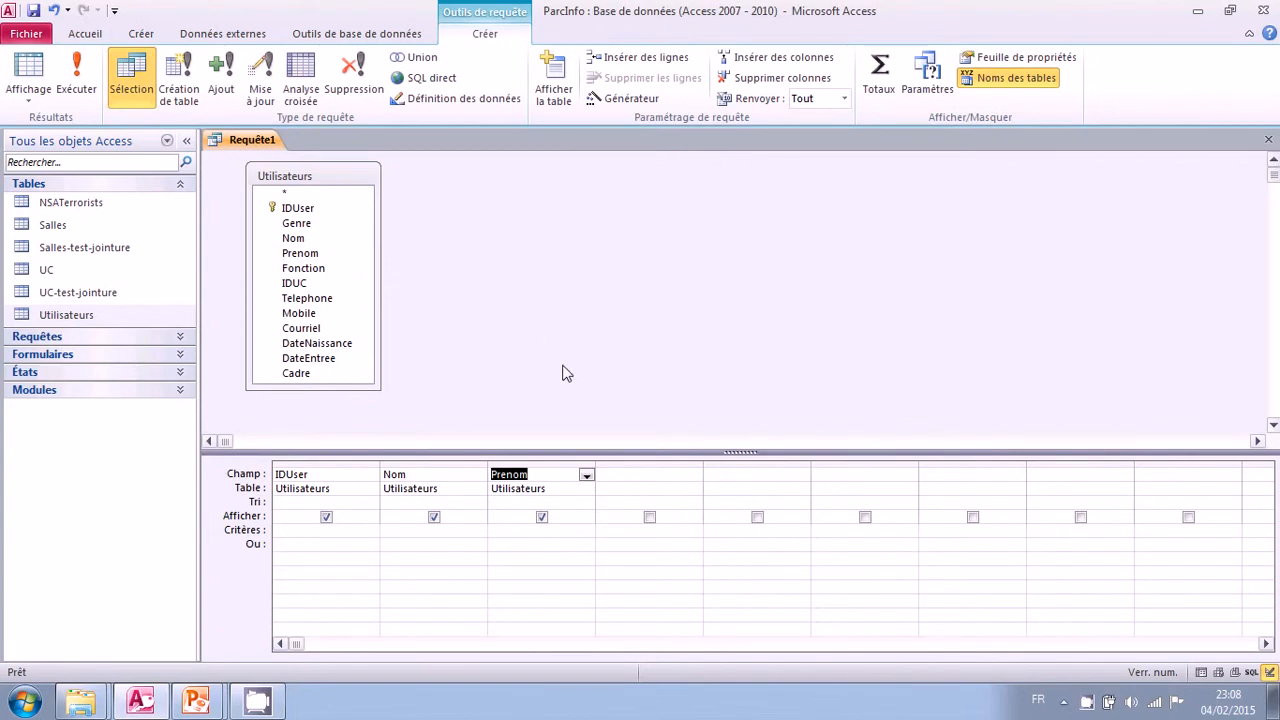
pyautogui.click(617, 471)
pyautogui.moveTo(702, 470); pyautogui.dragTo(783, 475)
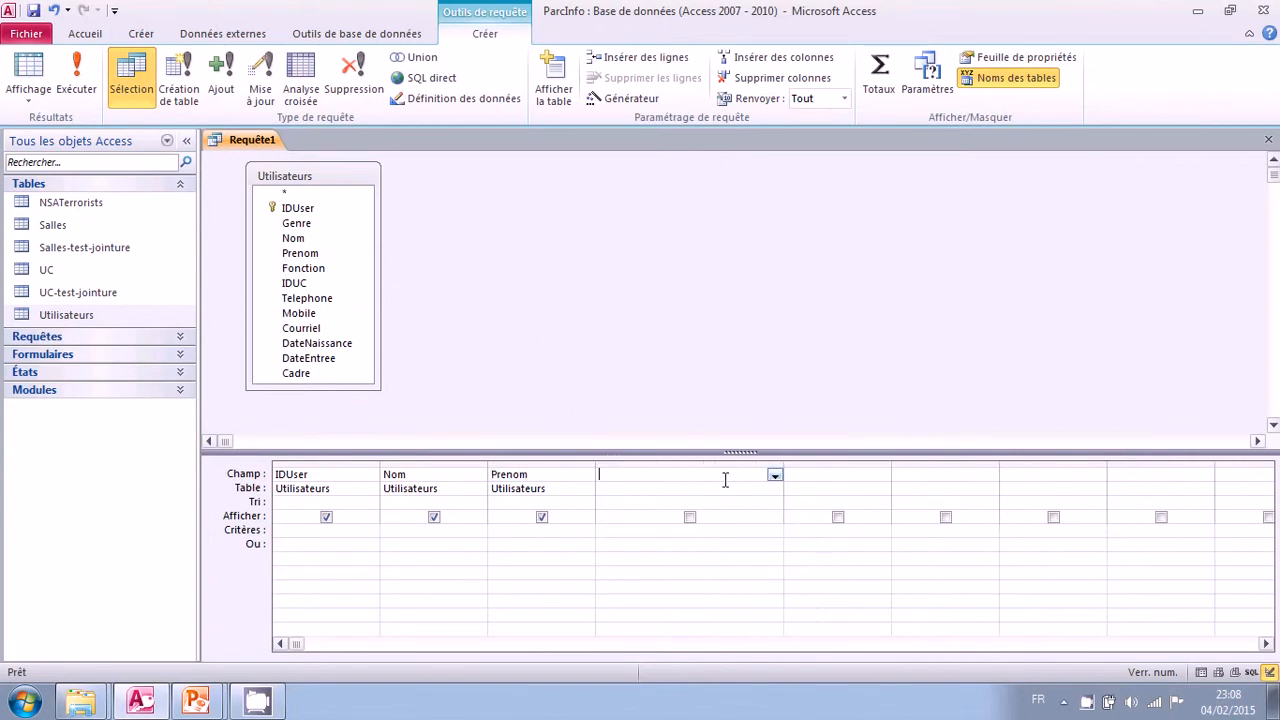
pyautogui.rightClick(661, 474)
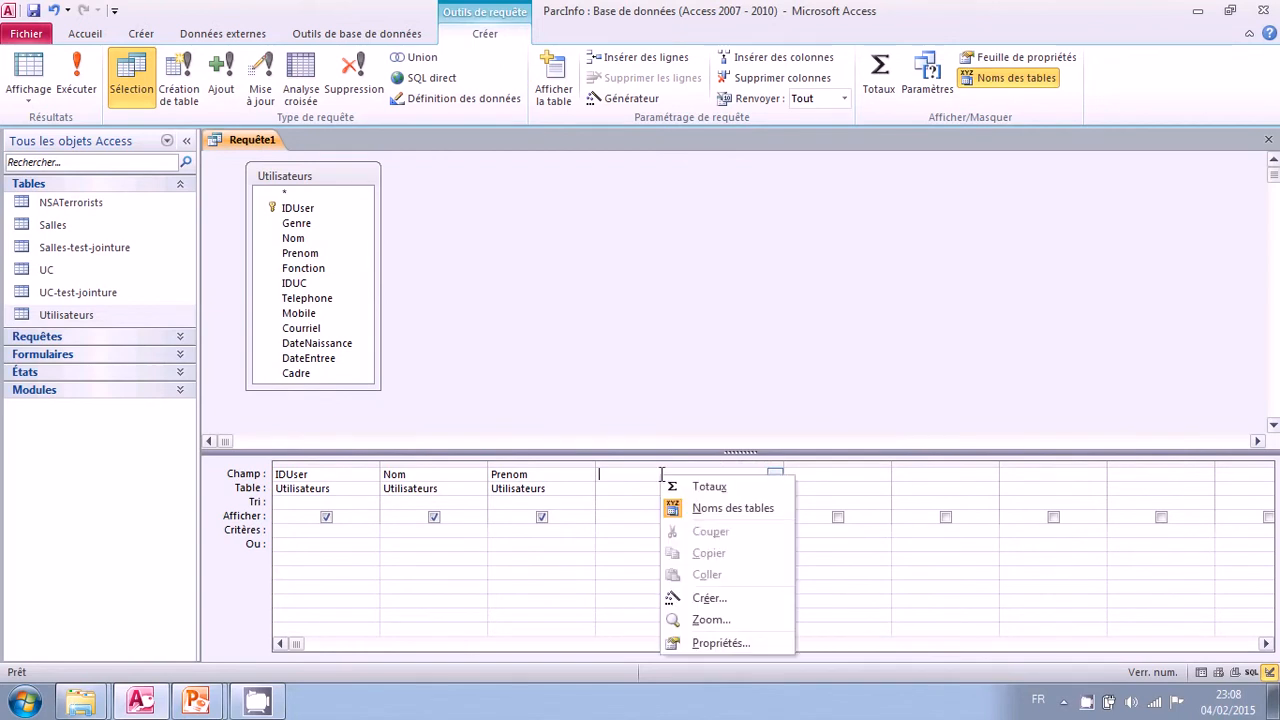
pyautogui.click(738, 601)
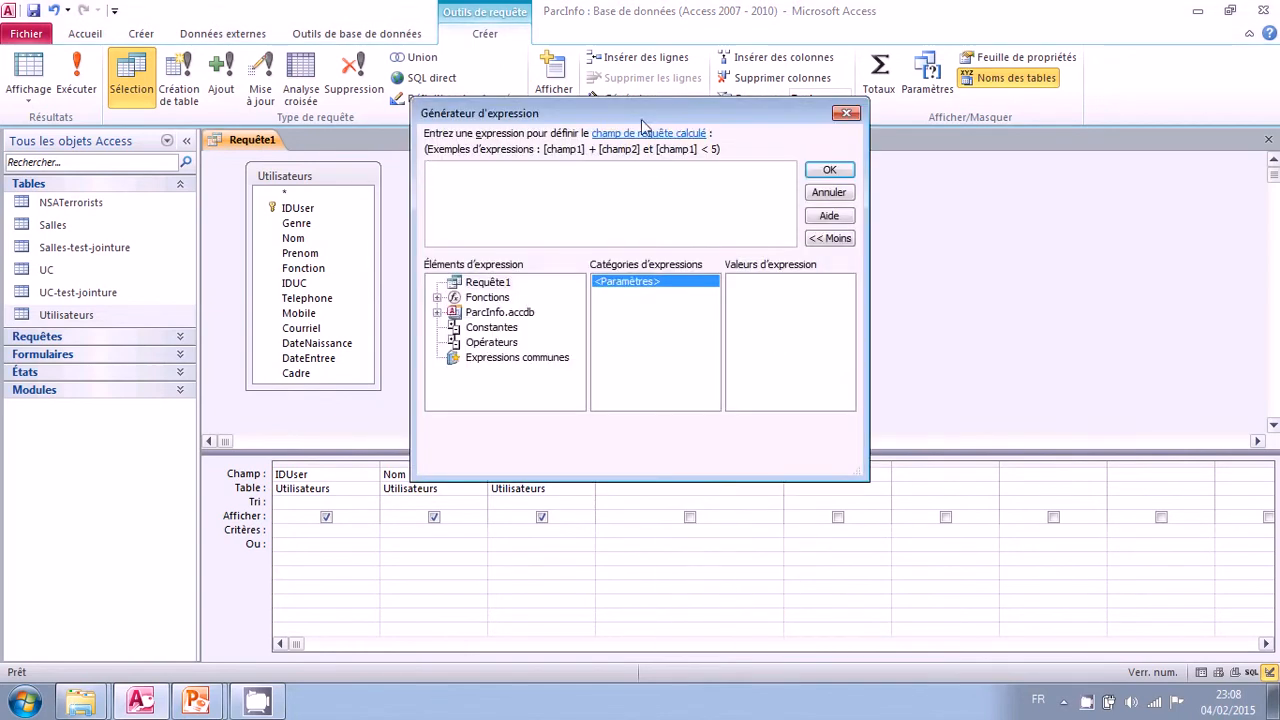
pyautogui.moveTo(636, 113); pyautogui.dragTo(820, 72)
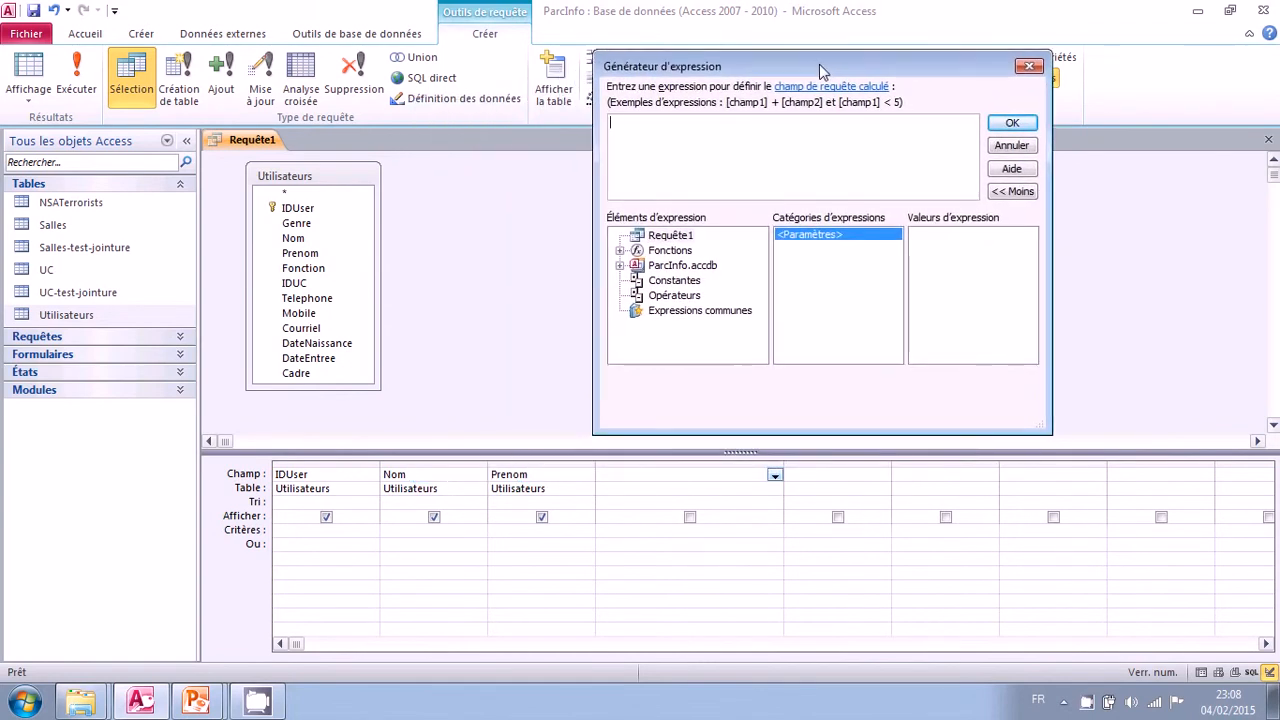
# Build the expression Prenom & Nom for the calculated field and apply it to the fourth column.
pyautogui.click(672, 237)
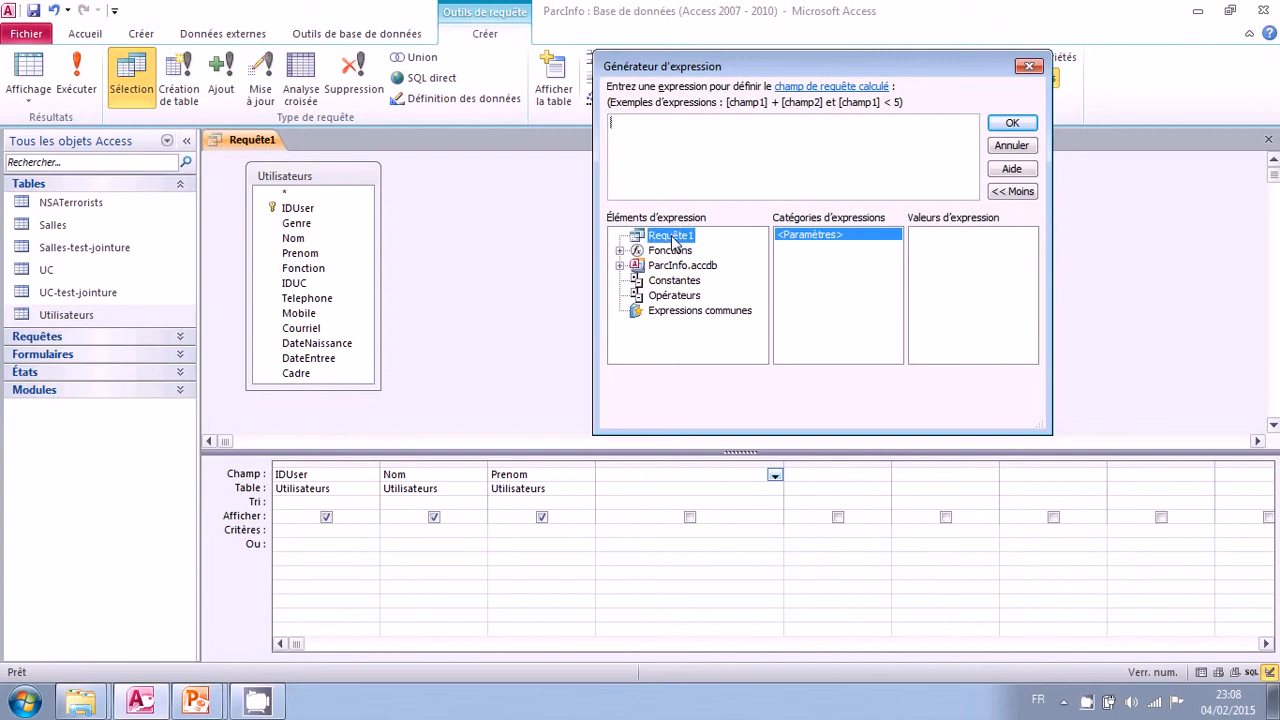
pyautogui.click(636, 128)
pyautogui.write('Pr')
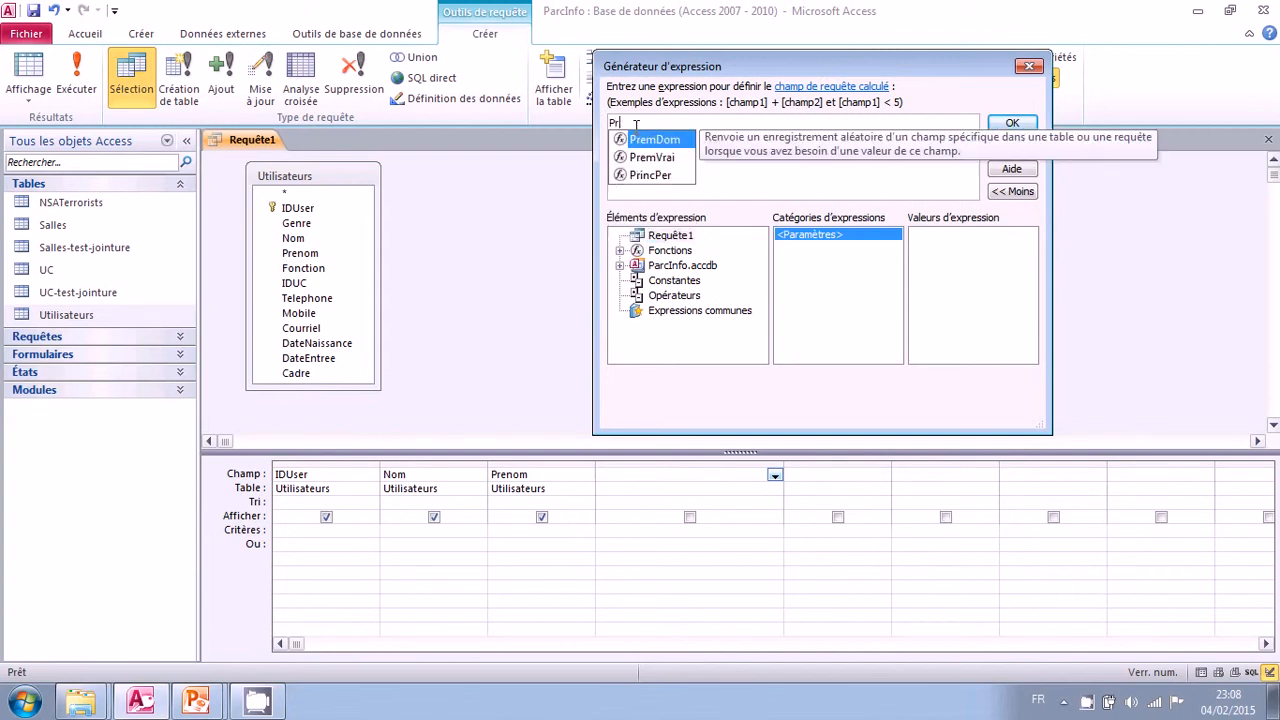
pyautogui.write('enom')
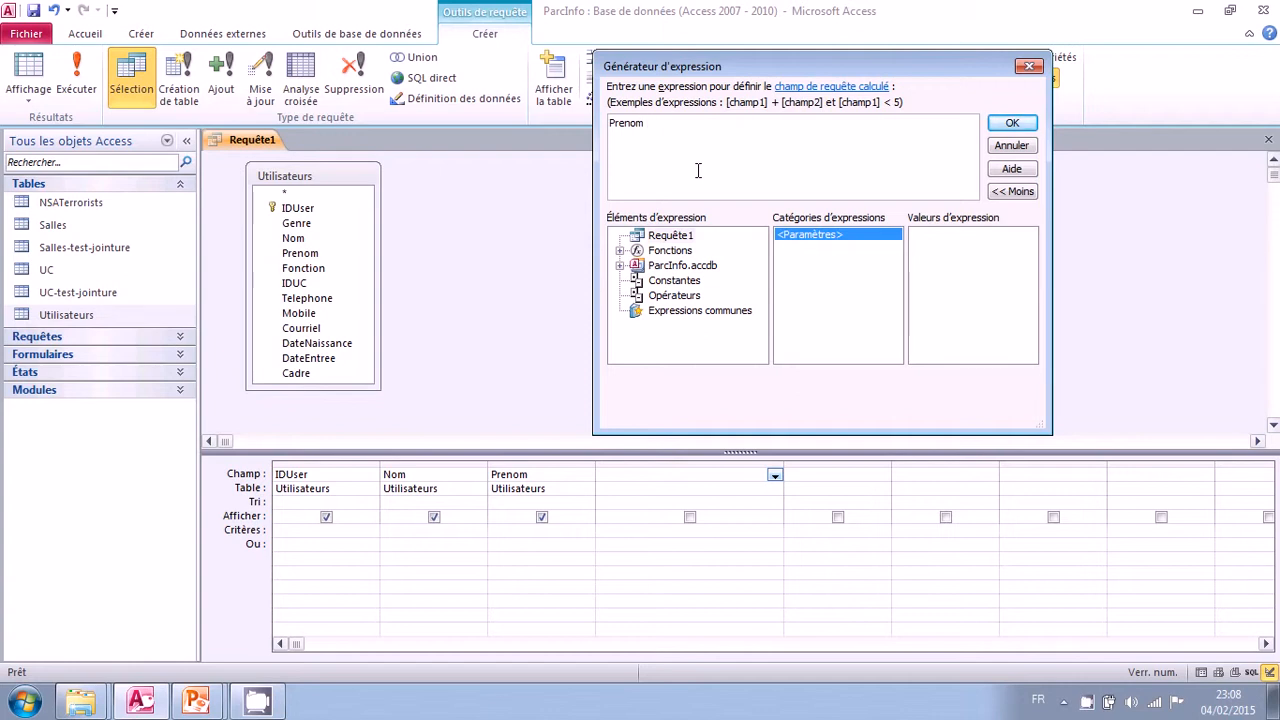
pyautogui.write('&')
pyautogui.click(676, 296)
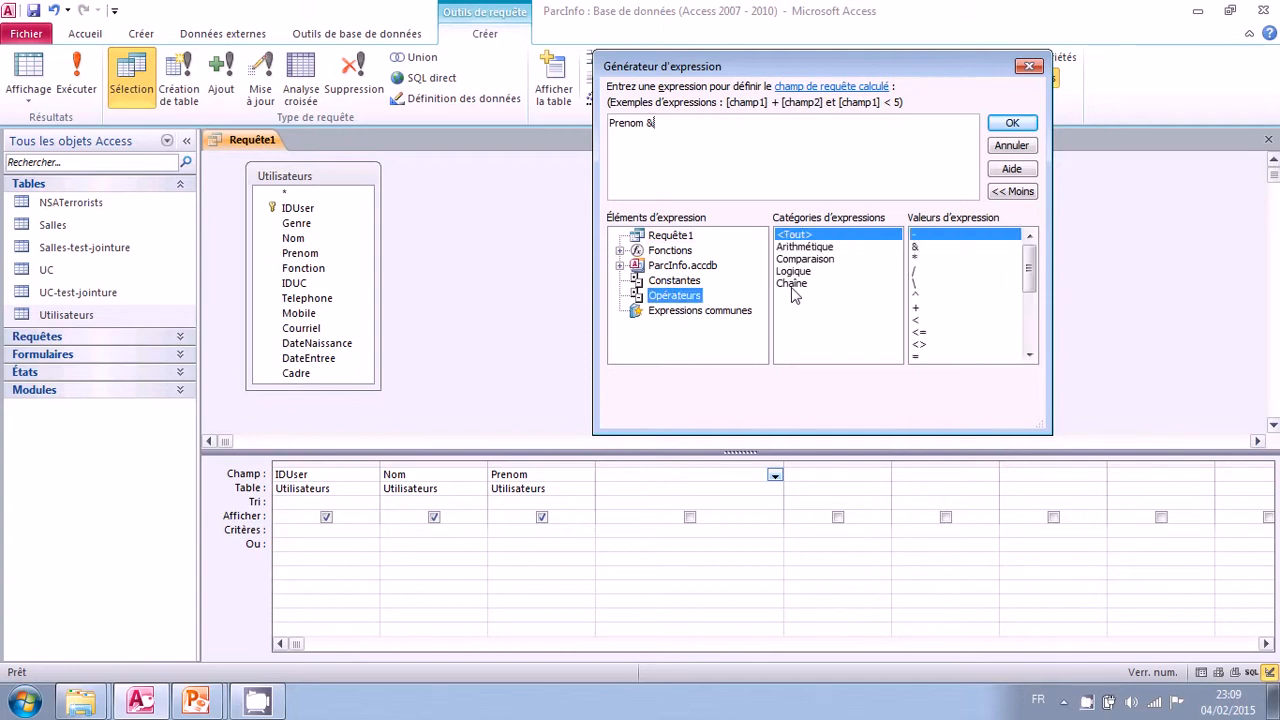
pyautogui.click(792, 285)
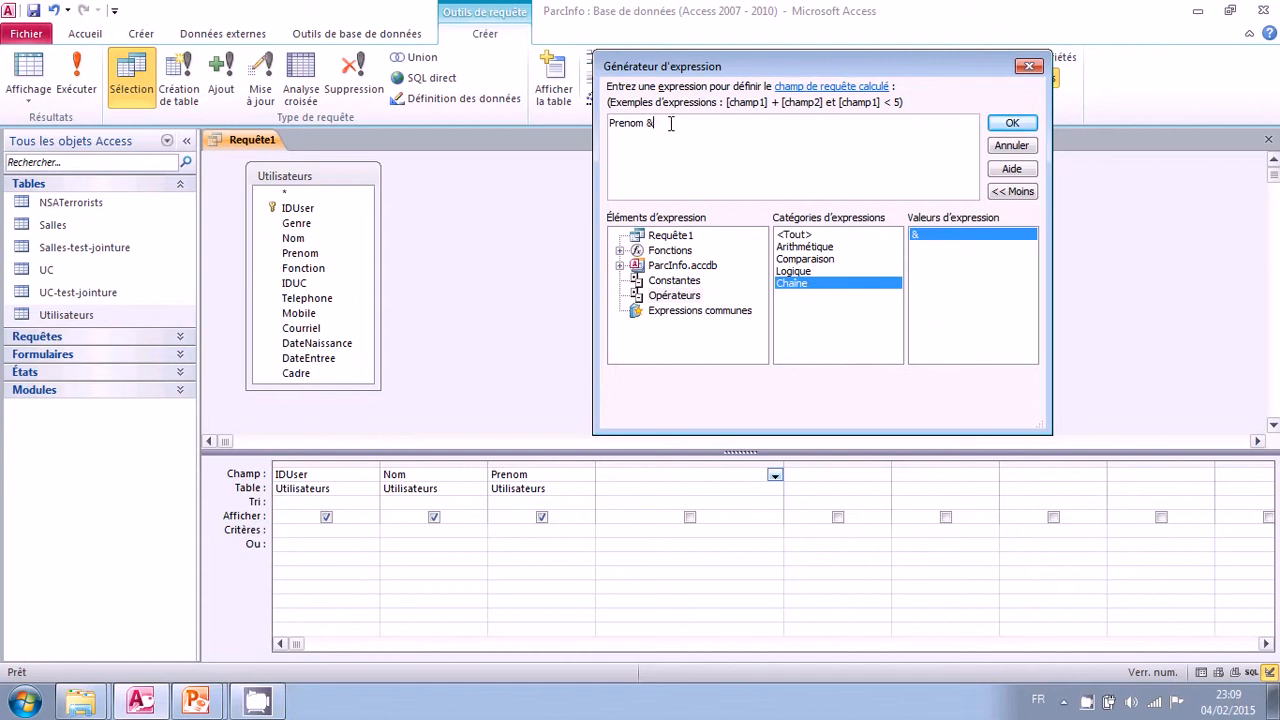
pyautogui.write('Nom')
pyautogui.click(1012, 122)
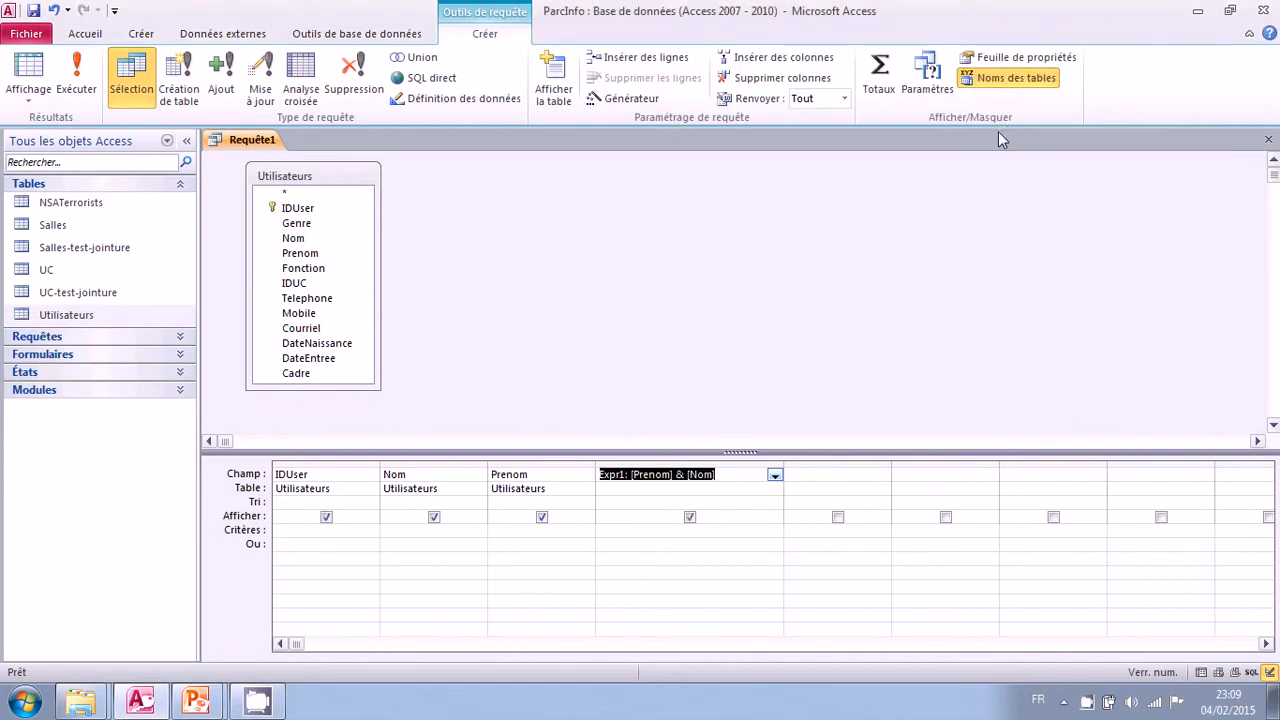
# Rename the calculated field as NomComplet and run the query.
pyautogui.click(624, 476)
pyautogui.press('BackSpace')
pyautogui.press('BackSpace')
pyautogui.press('BackSpace')
pyautogui.press('BackSpace')
pyautogui.press('BackSpace')
pyautogui.press('BackSpace')
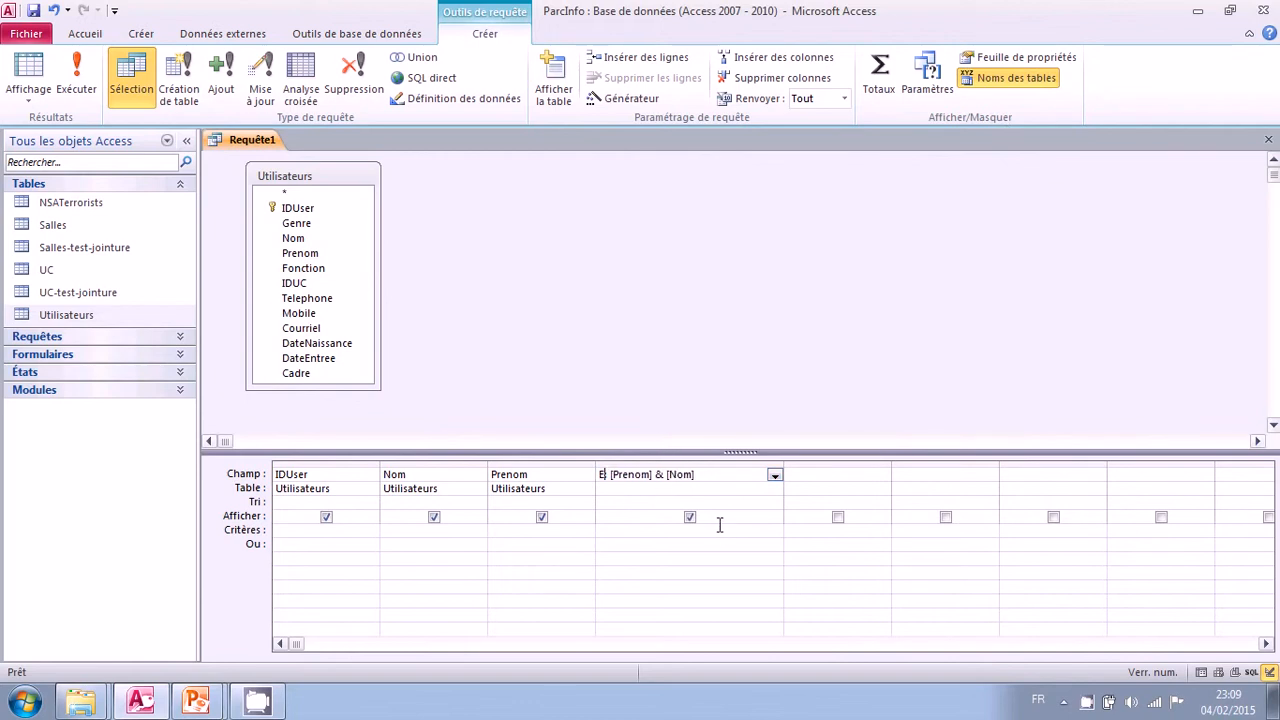
pyautogui.write('NomComplet:')
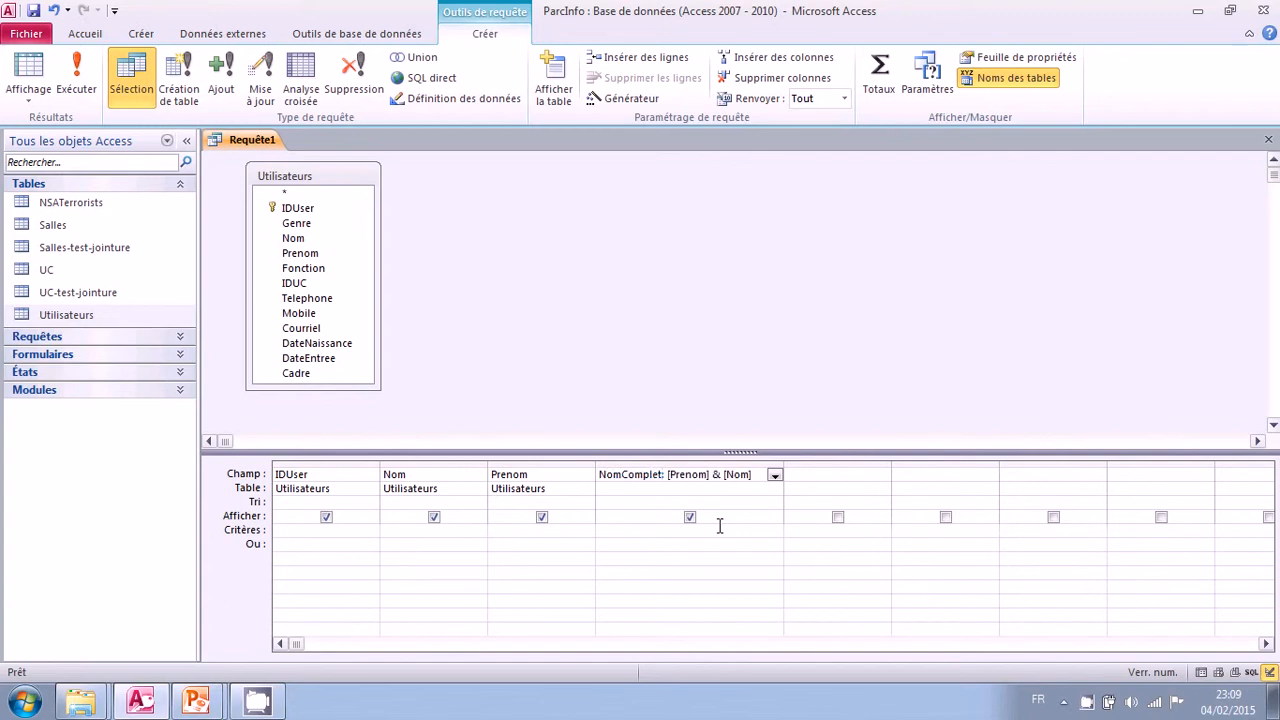
pyautogui.click(78, 80)
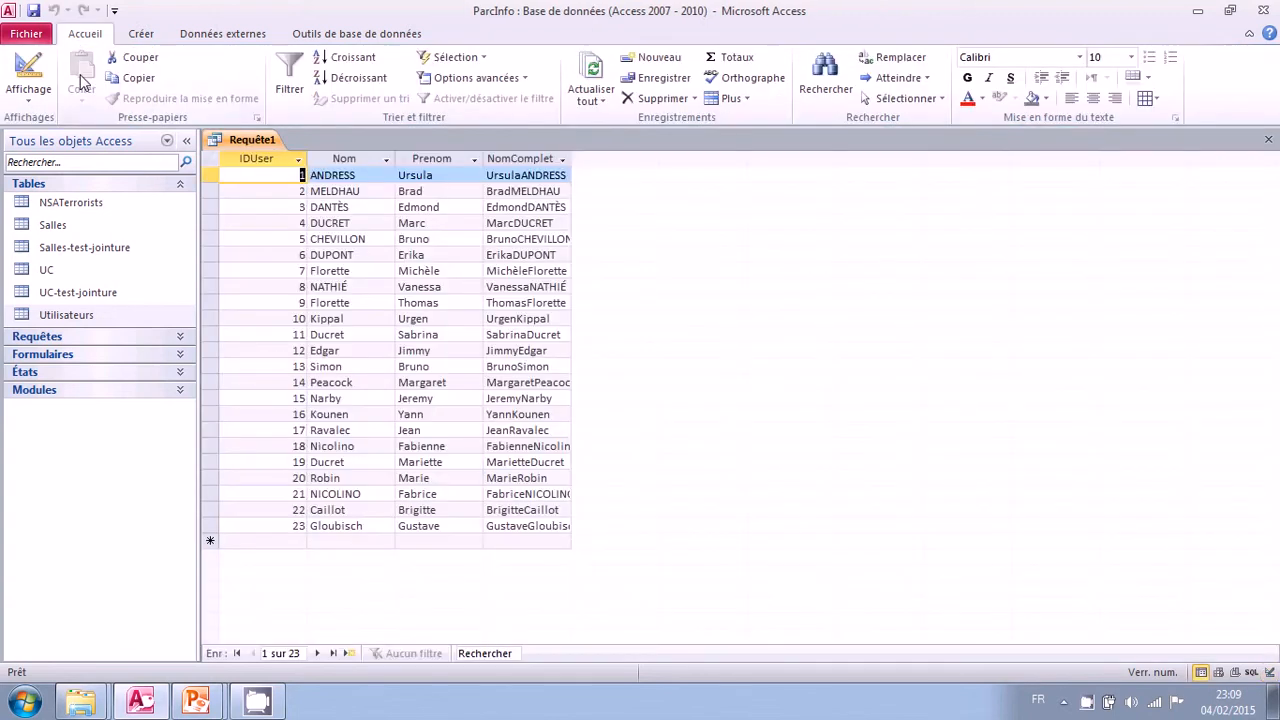
# Widen the NomComplet column in both the query results and the design grid.
pyautogui.moveTo(571, 165); pyautogui.dragTo(611, 166)
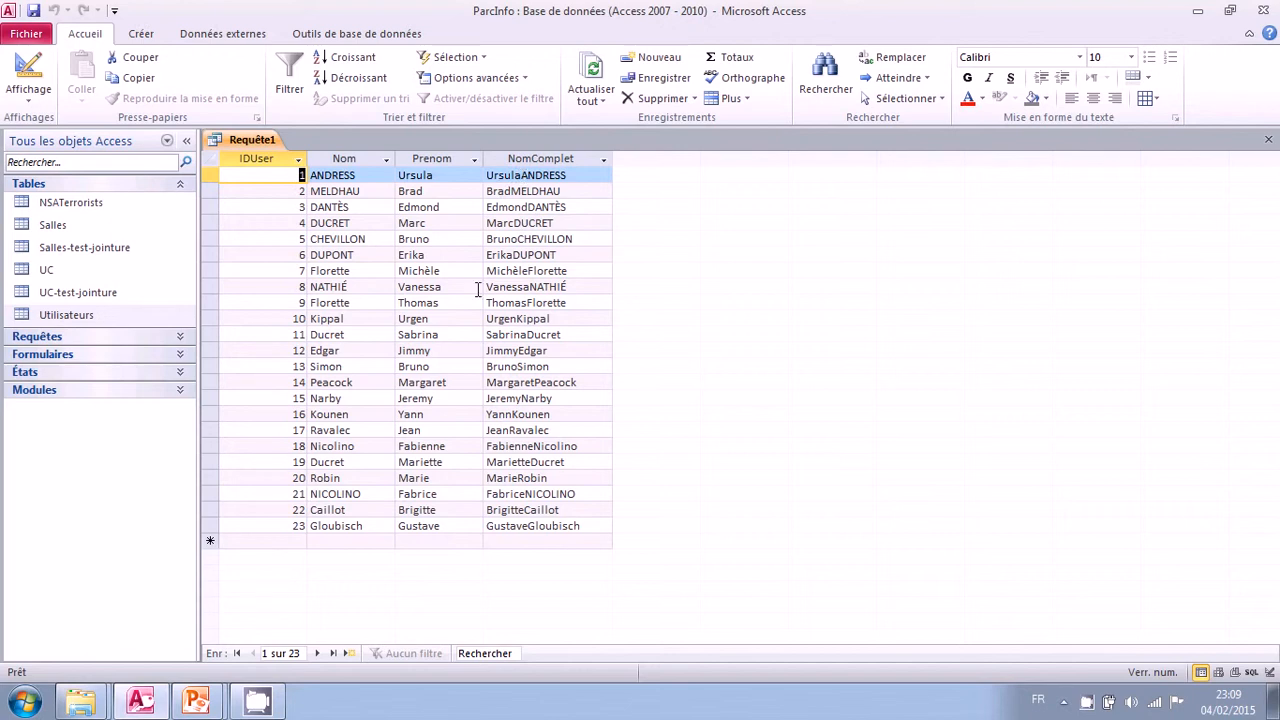
pyautogui.click(28, 68)
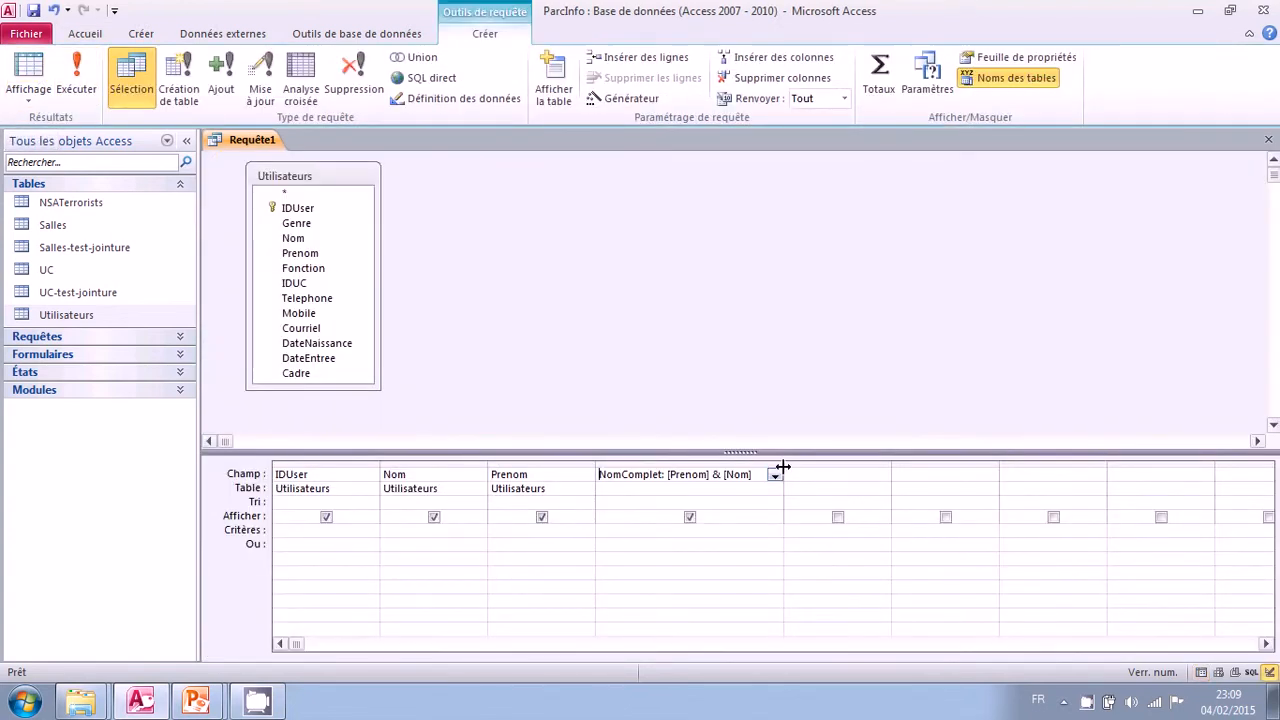
pyautogui.moveTo(783, 466); pyautogui.dragTo(829, 466)
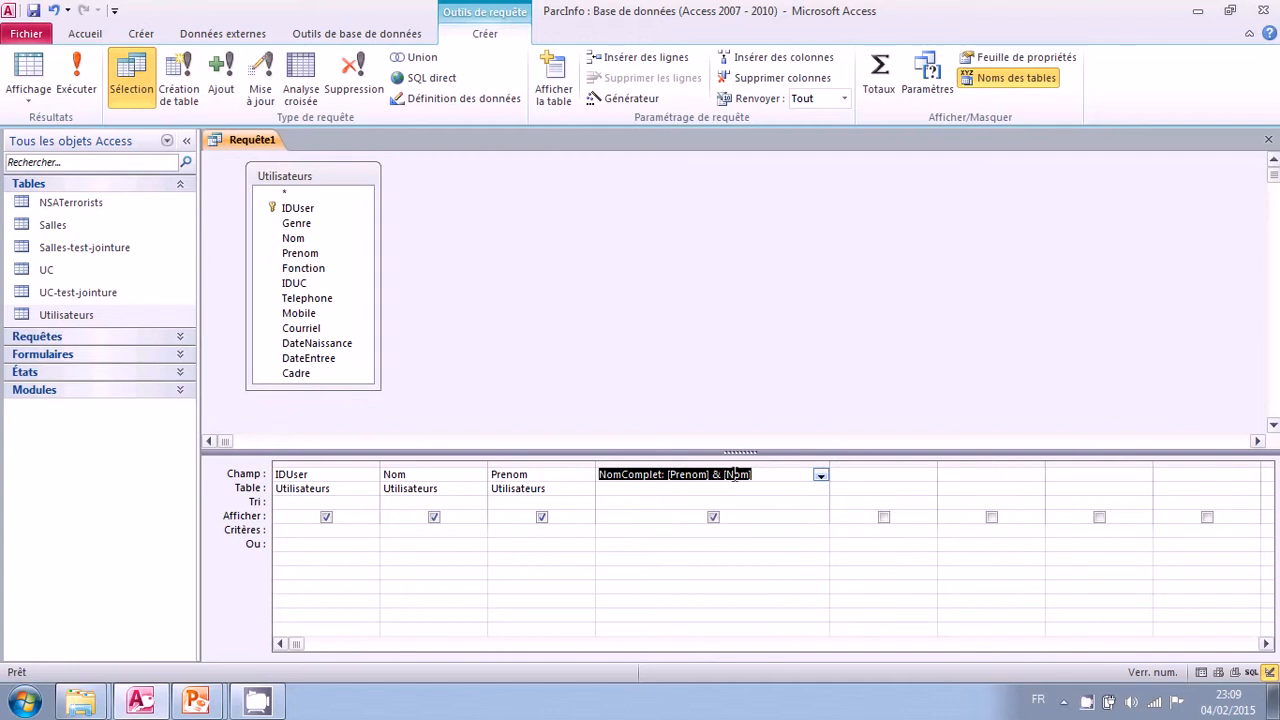
# Insert a space between the two names so NomComplet reads [Prenom] & " " & [Nom], and run the query.
pyautogui.click(721, 474)
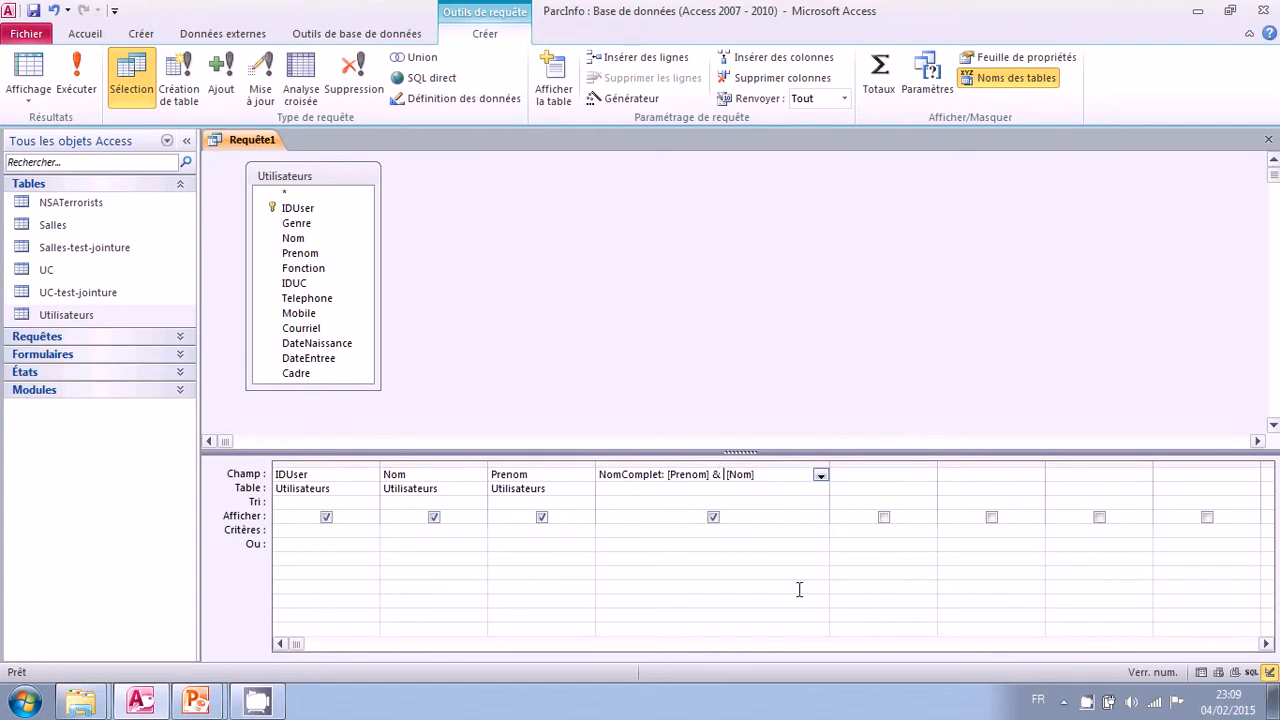
pyautogui.write('" " &')
pyautogui.click(708, 474)
pyautogui.write('" "')
pyautogui.click(739, 475)
pyautogui.click(713, 476)
pyautogui.click(29, 72)
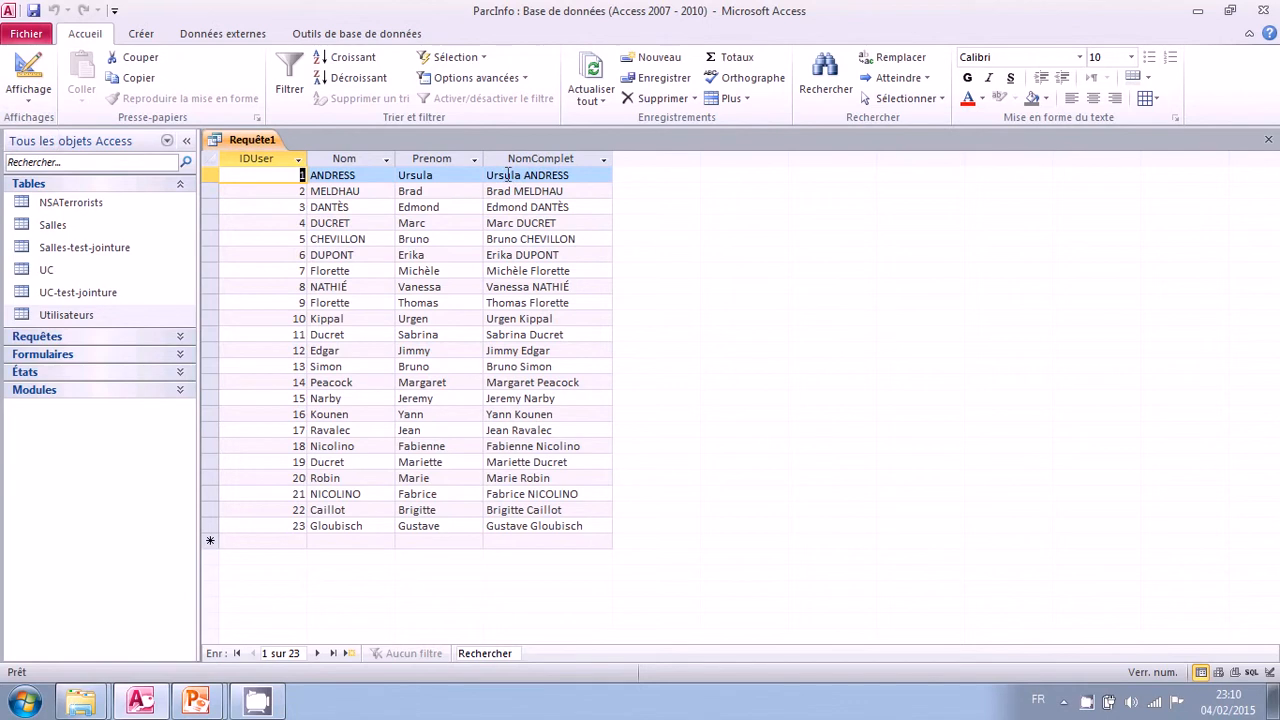
# Return to the query design and widen the NomComplet column further to fit a longer expression.
pyautogui.click(39, 76)
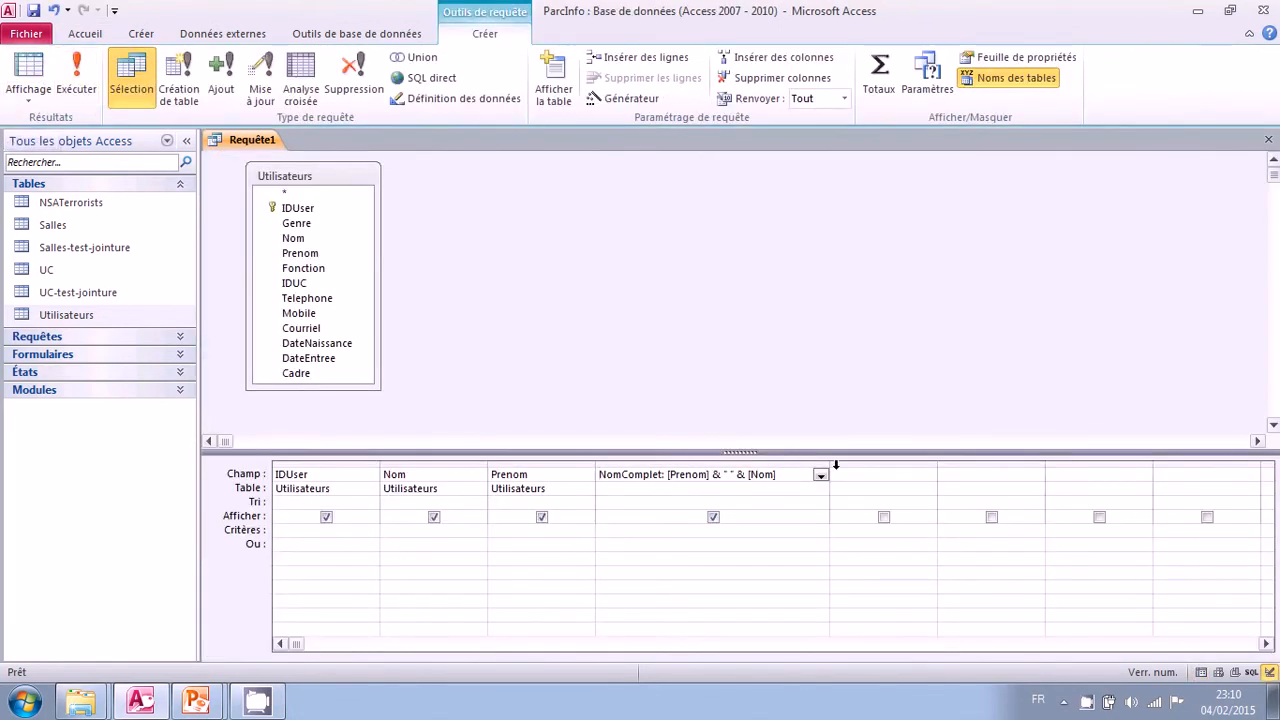
pyautogui.moveTo(836, 464); pyautogui.dragTo(882, 466)
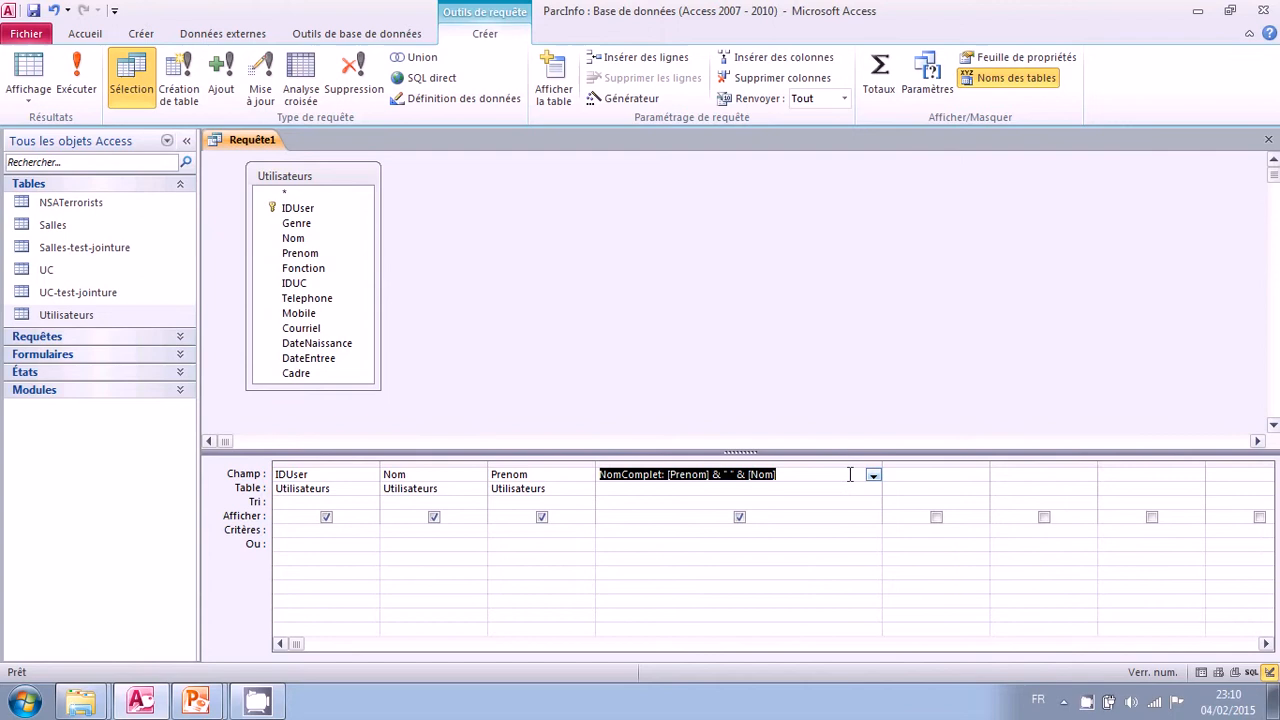
pyautogui.click(790, 476)
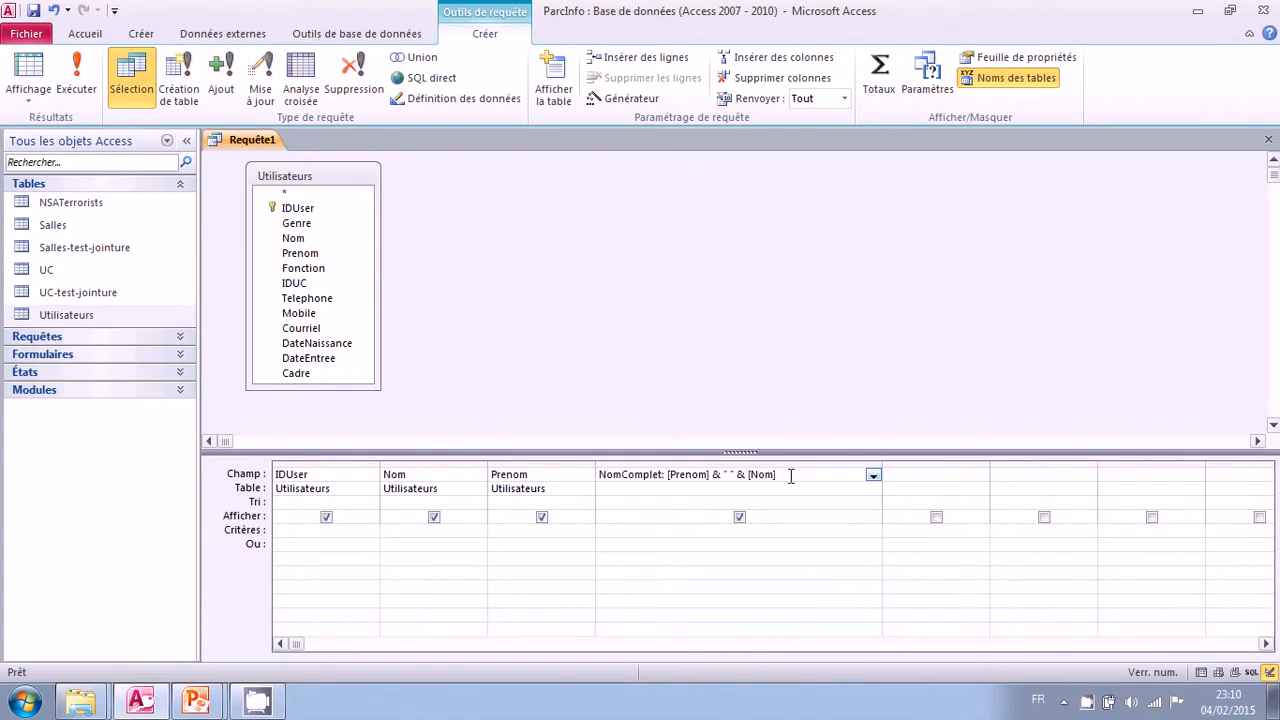
# Prefix the NomComplet expression with Genre & " " & before [Prenom] and run the query.
pyautogui.click(669, 474)
pyautogui.press('BackSpace')
pyautogui.write('Genre')
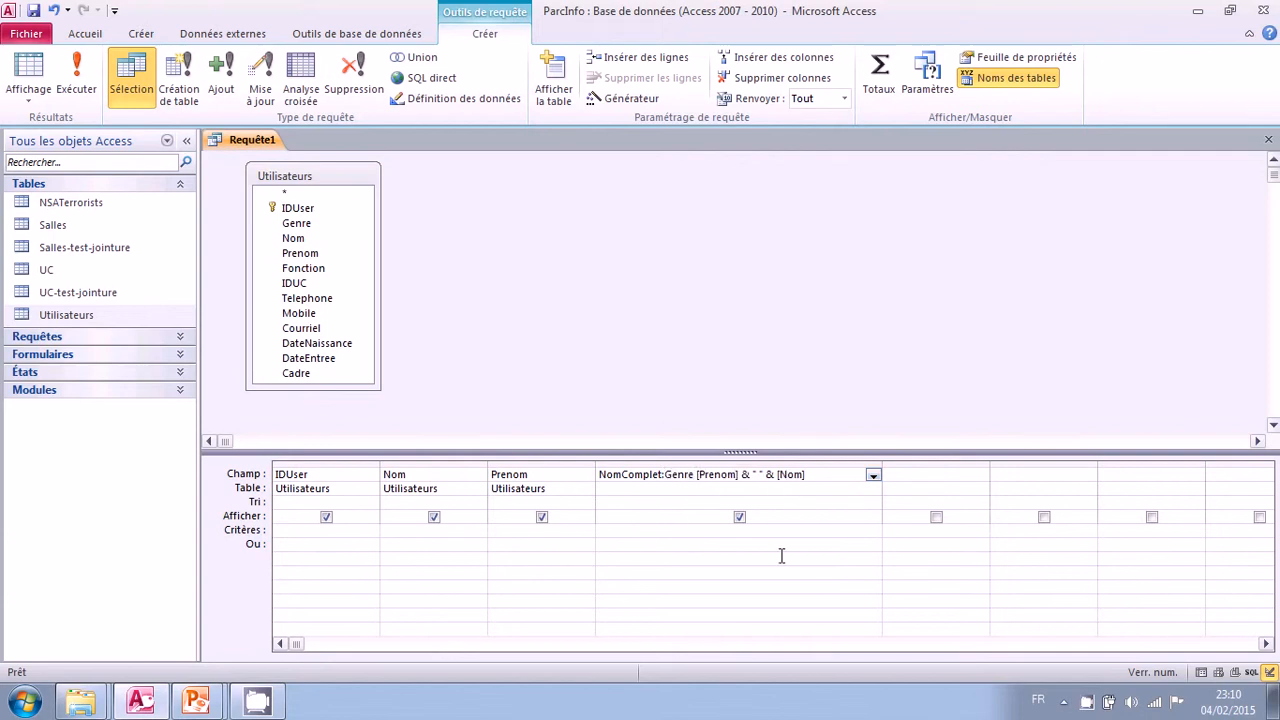
pyautogui.write(' &')
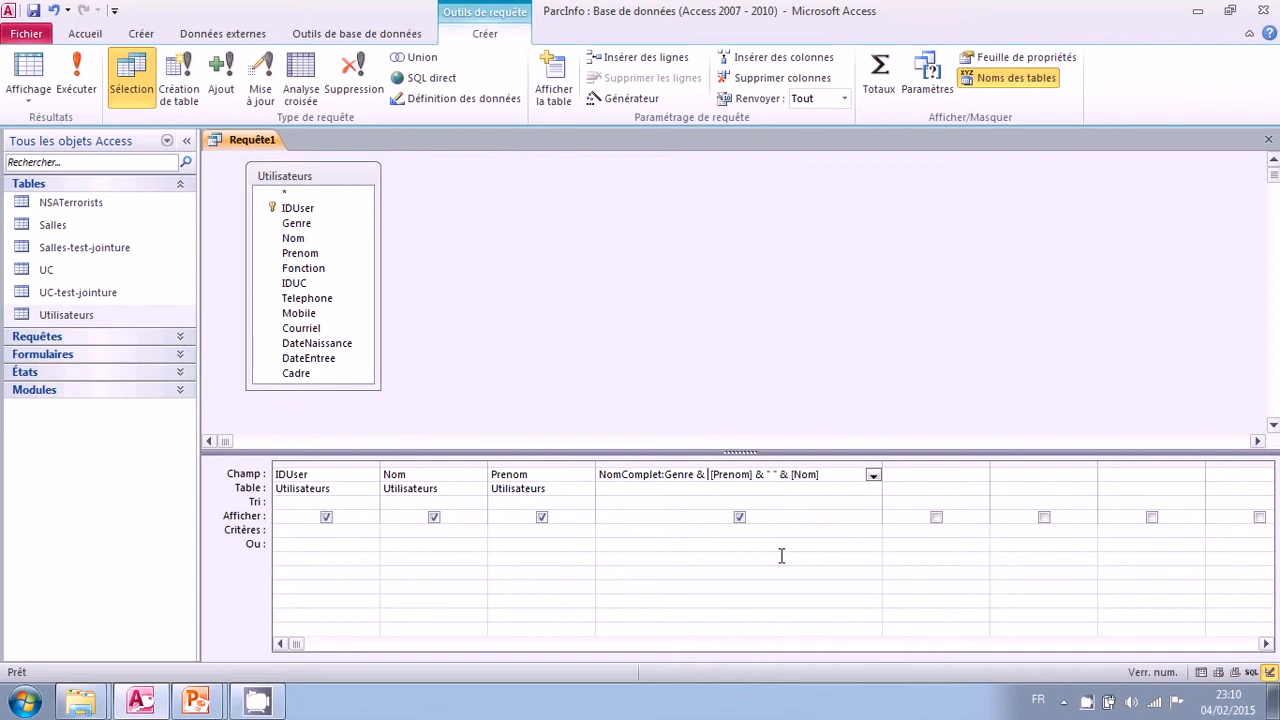
pyautogui.write(' " " &')
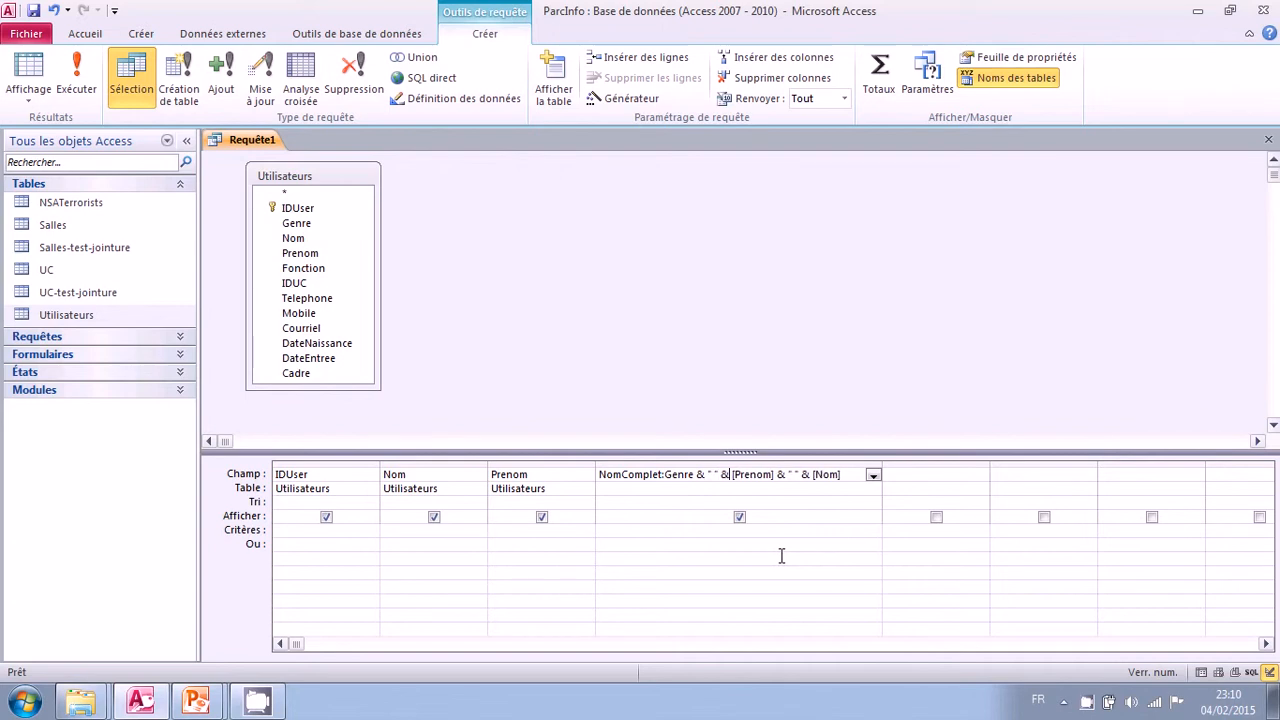
pyautogui.click(77, 80)
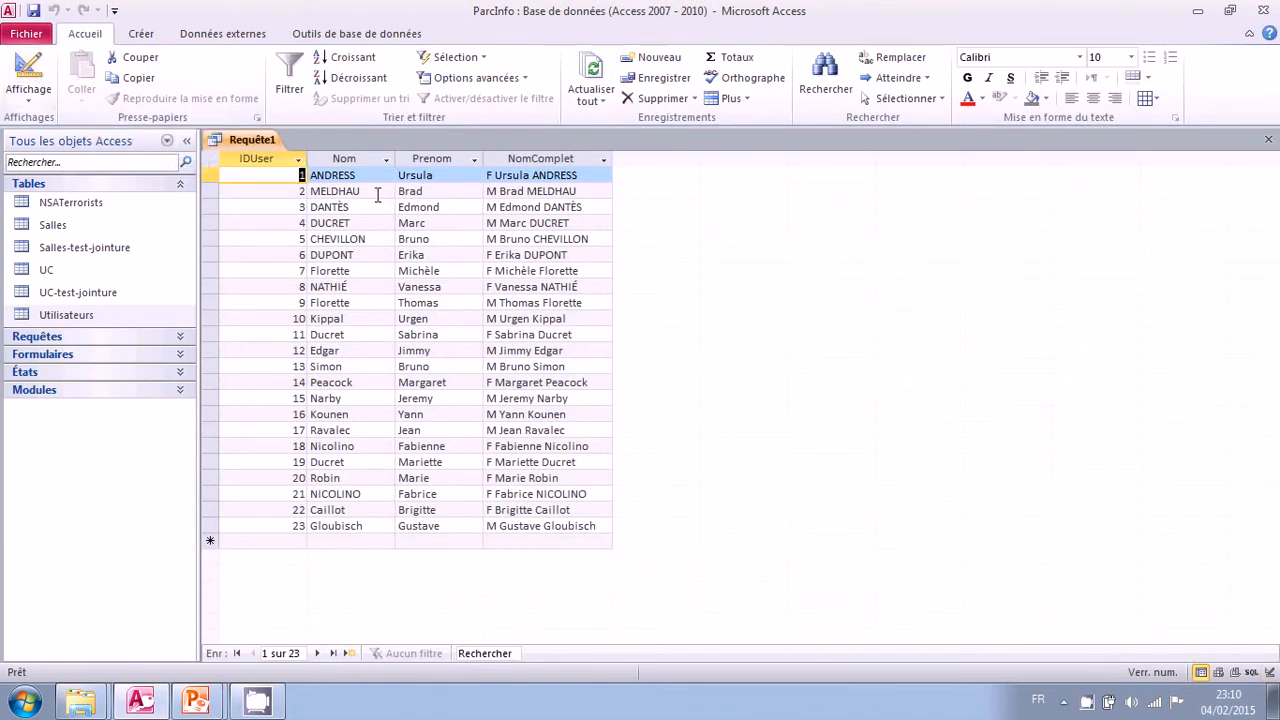
# Remove the leading [Genre] & " " & part from the NomComplet expression in the query design.
pyautogui.click(28, 72)
pyautogui.click(718, 476)
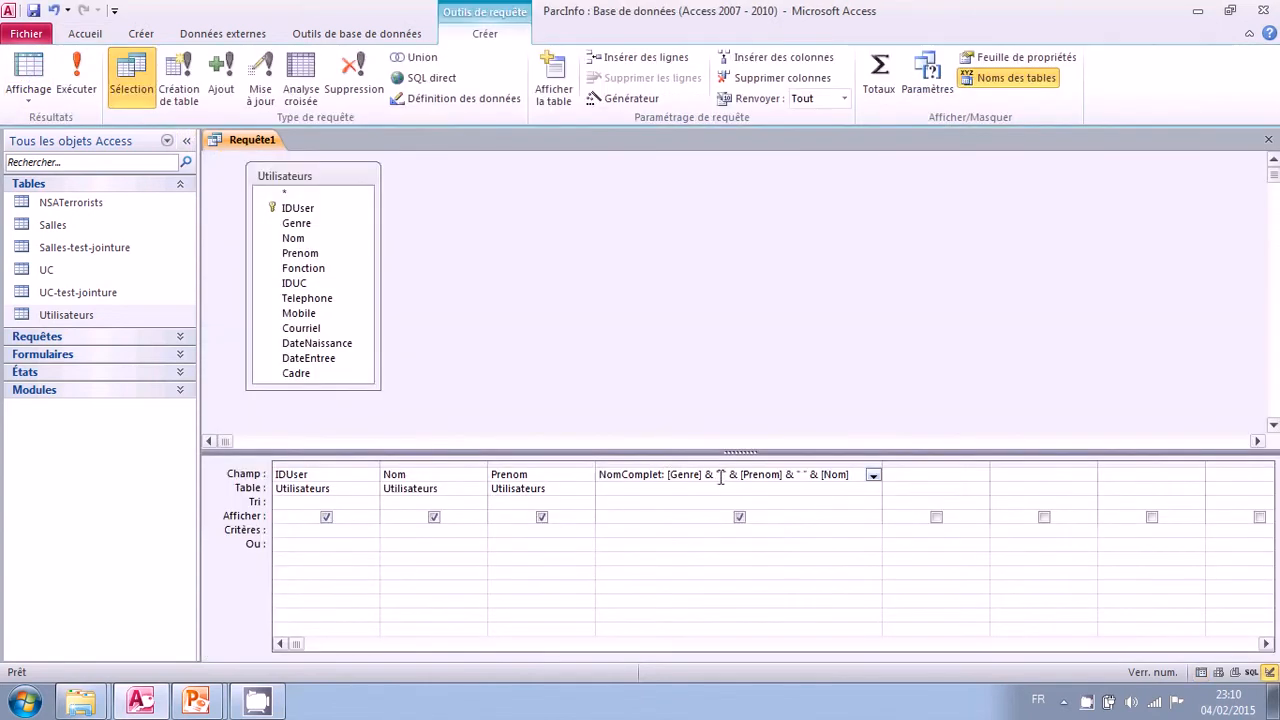
pyautogui.moveTo(728, 475); pyautogui.dragTo(666, 476)
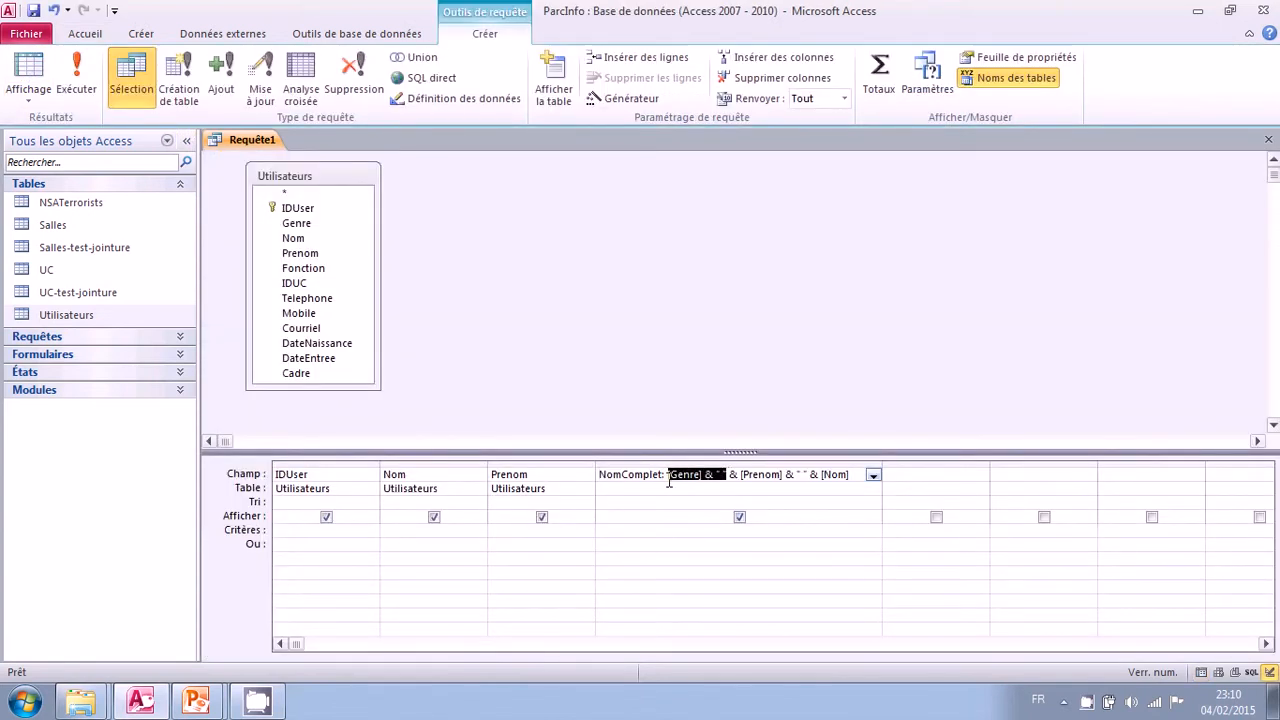
pyautogui.press('Delete')
pyautogui.press('Delete')
pyautogui.press('Delete')
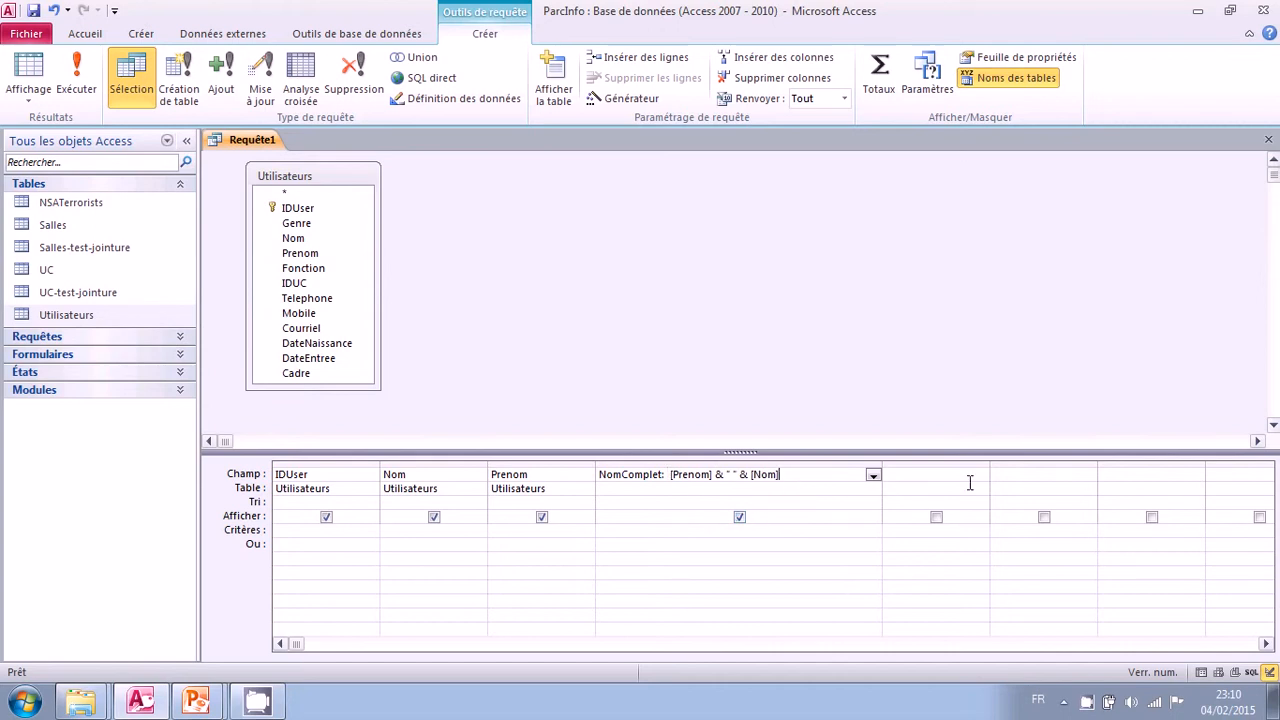
# Append & " (" & Genre & ")" to the NomComplet expression, widening its column slightly to fit, and run the query.
pyautogui.write('& " (" & Genre & ")"')
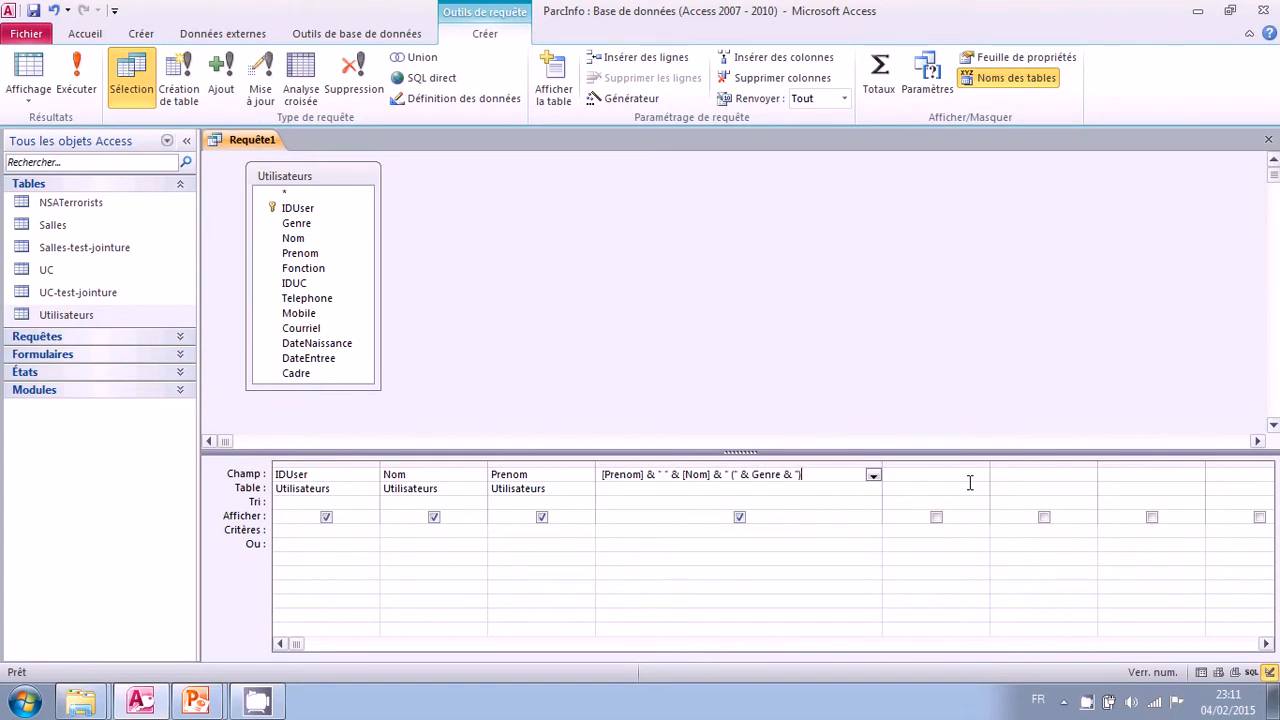
pyautogui.click(820, 491)
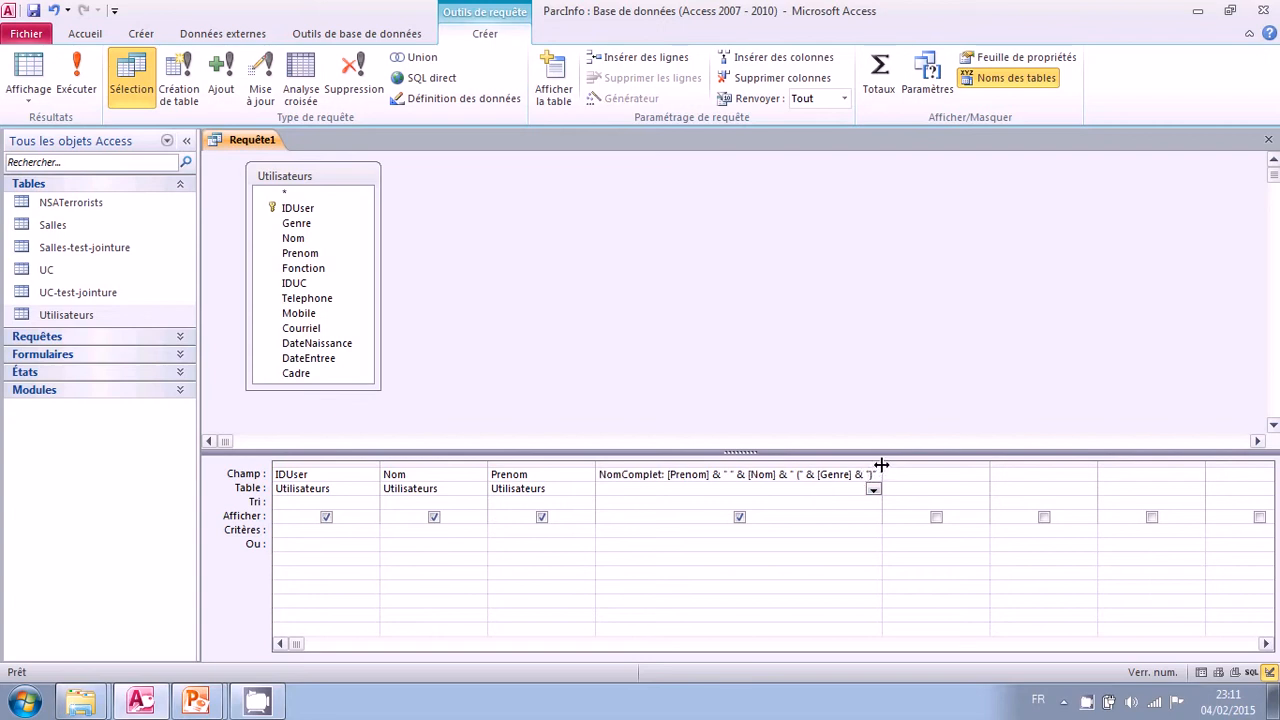
pyautogui.moveTo(883, 465); pyautogui.dragTo(899, 465)
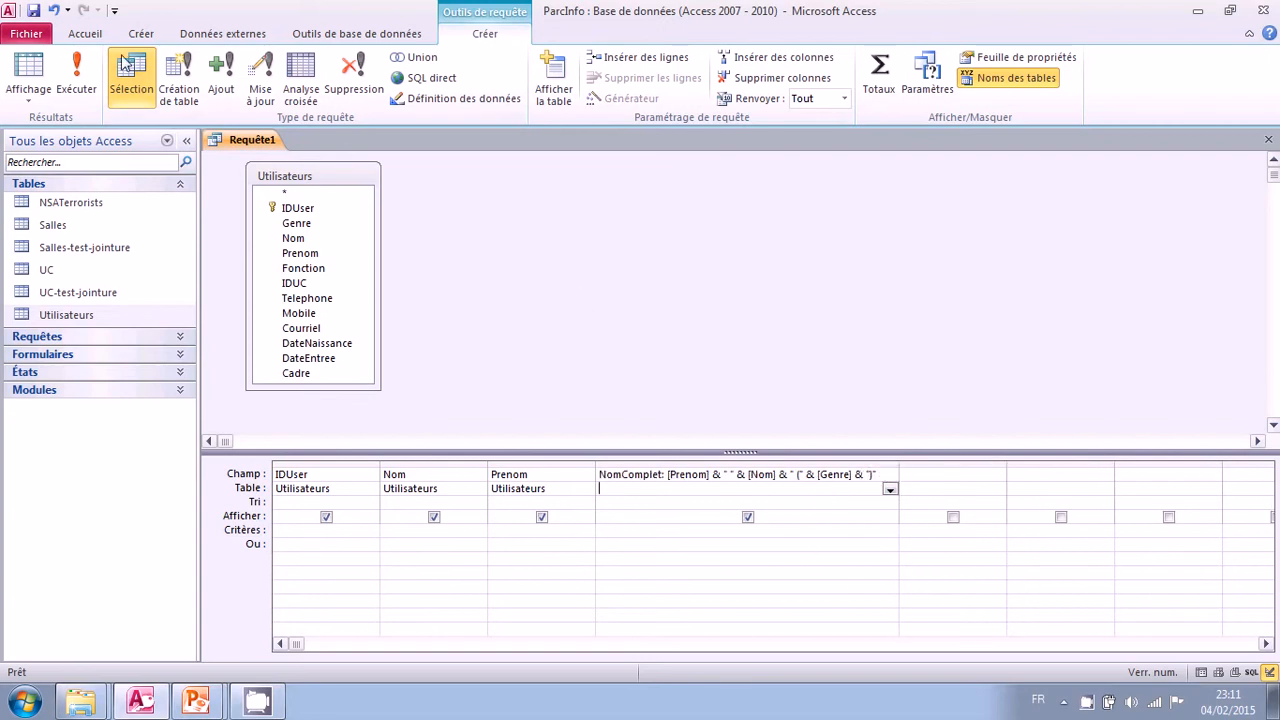
pyautogui.click(76, 88)
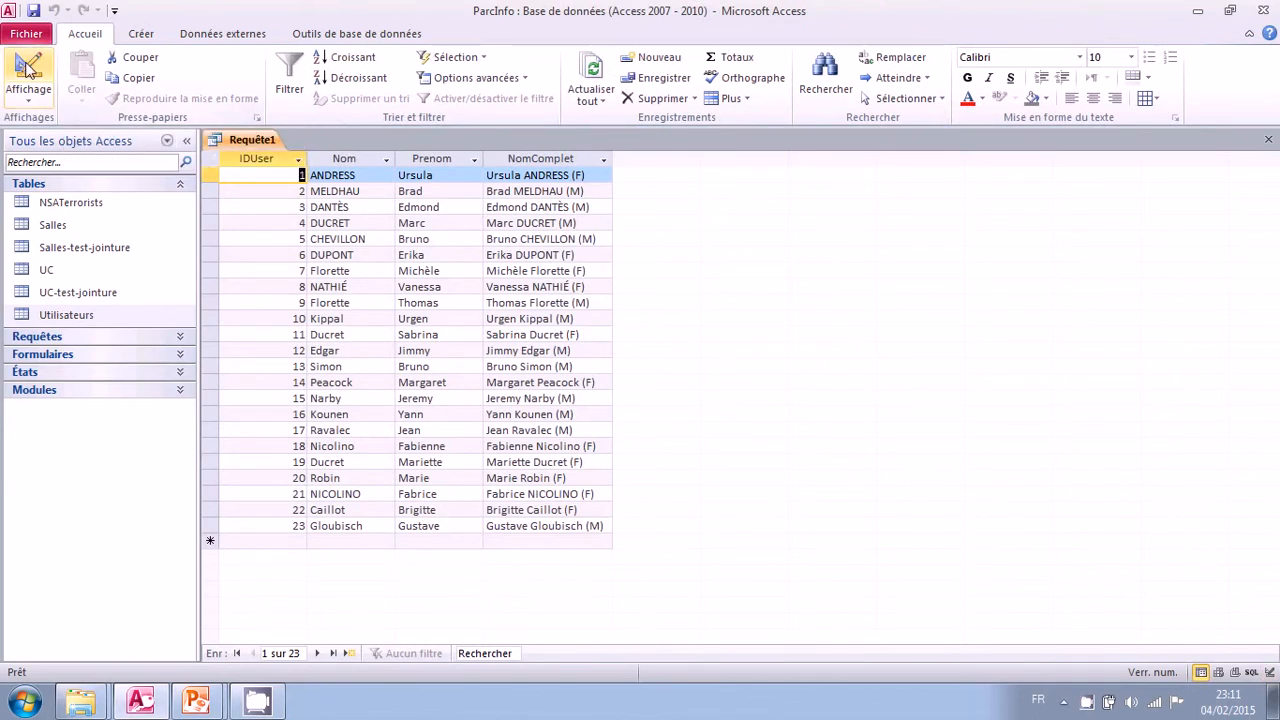
# Return to the query design and place the cursor in the Critères cell of the NomComplet column.
pyautogui.click(27, 68)
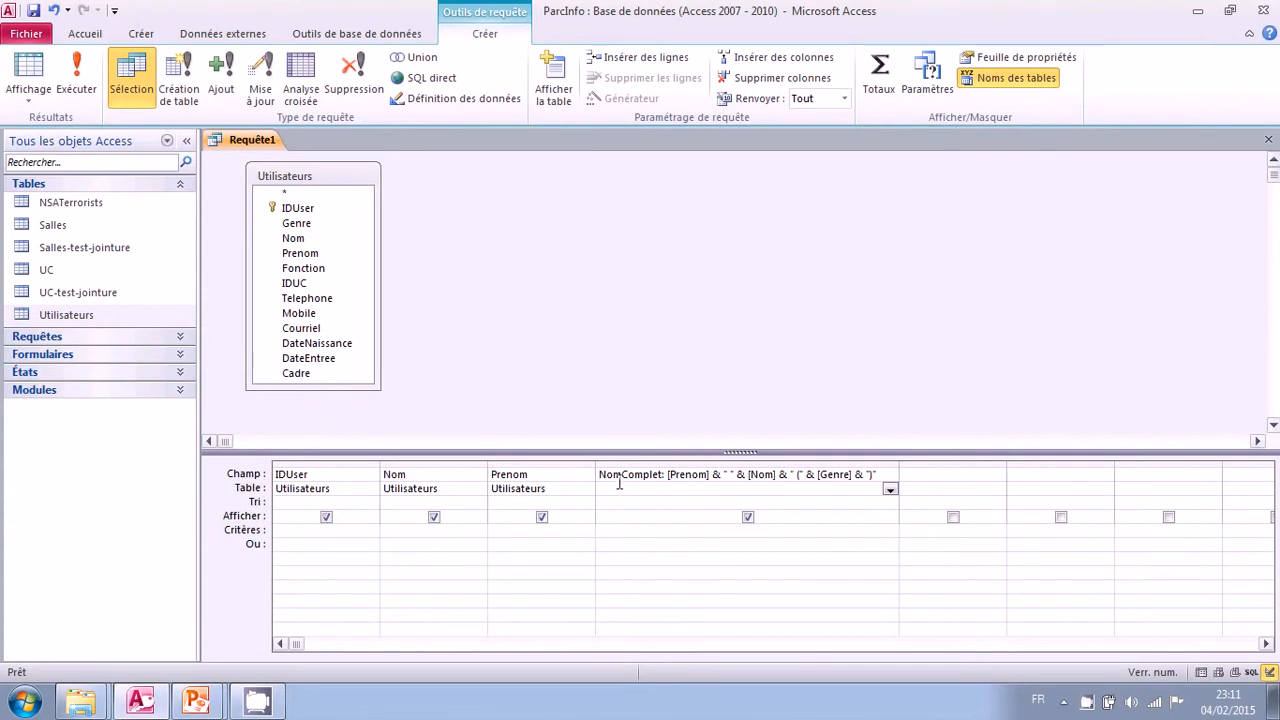
pyautogui.click(637, 530)
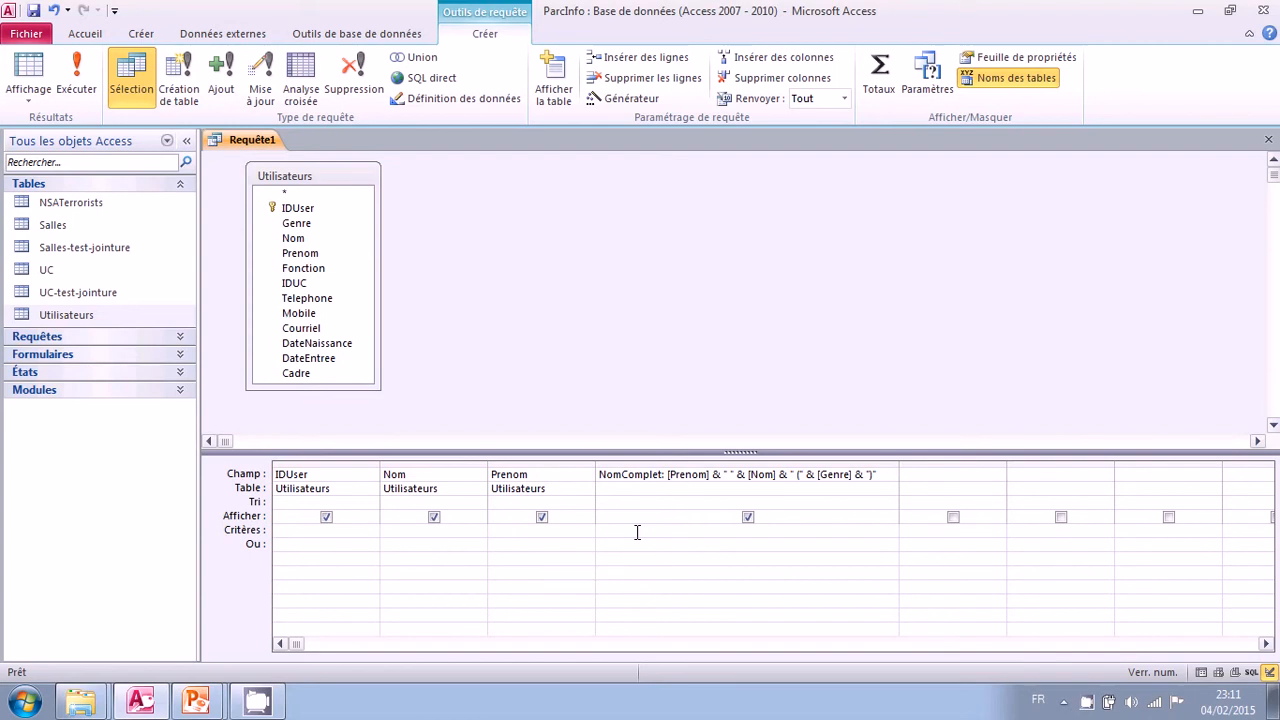
pyautogui.click(637, 532)
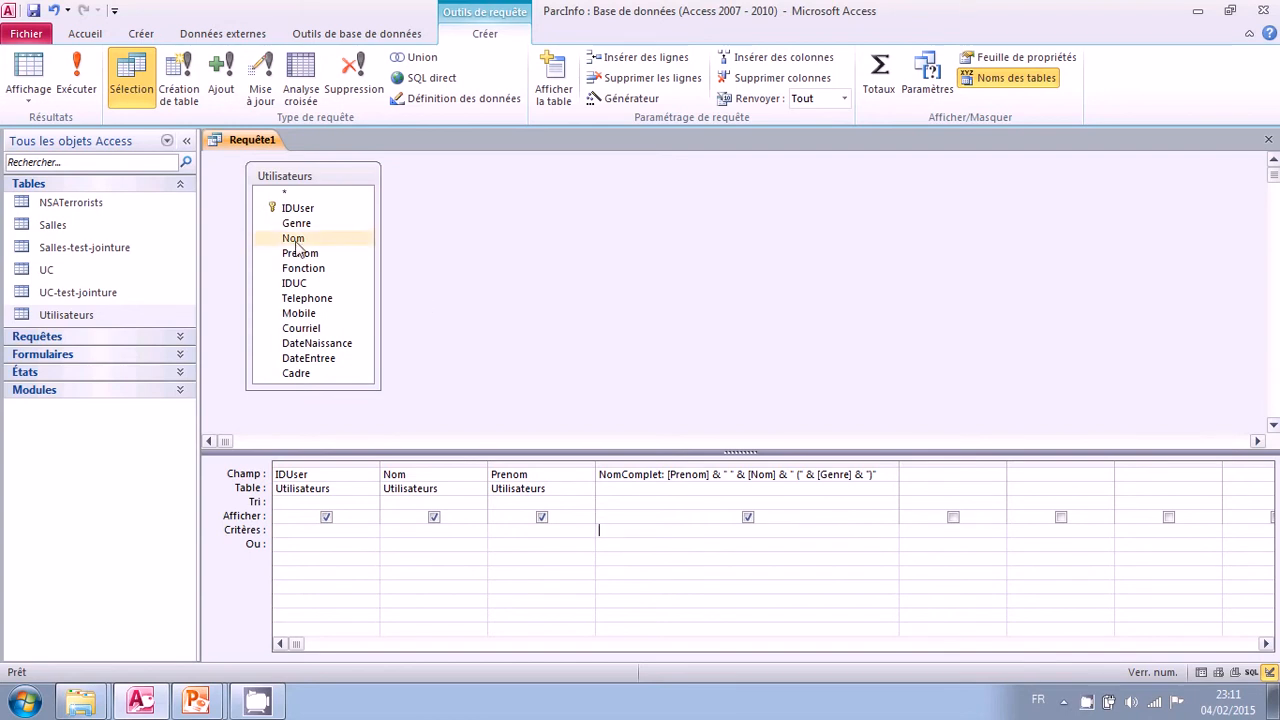